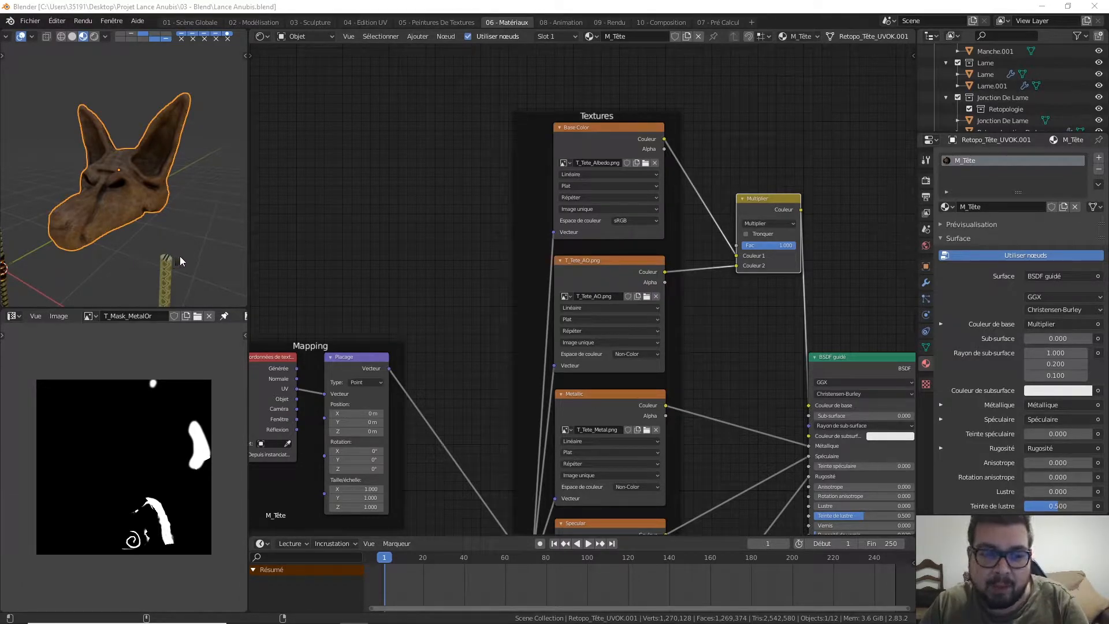
# - Go to the texture painting workspace and make the Décoration 1 (Colonne) collection visible
pyautogui.click(469, 21)
pyautogui.moveTo(553, 255); pyautogui.dragTo(517, 281, button='middle')
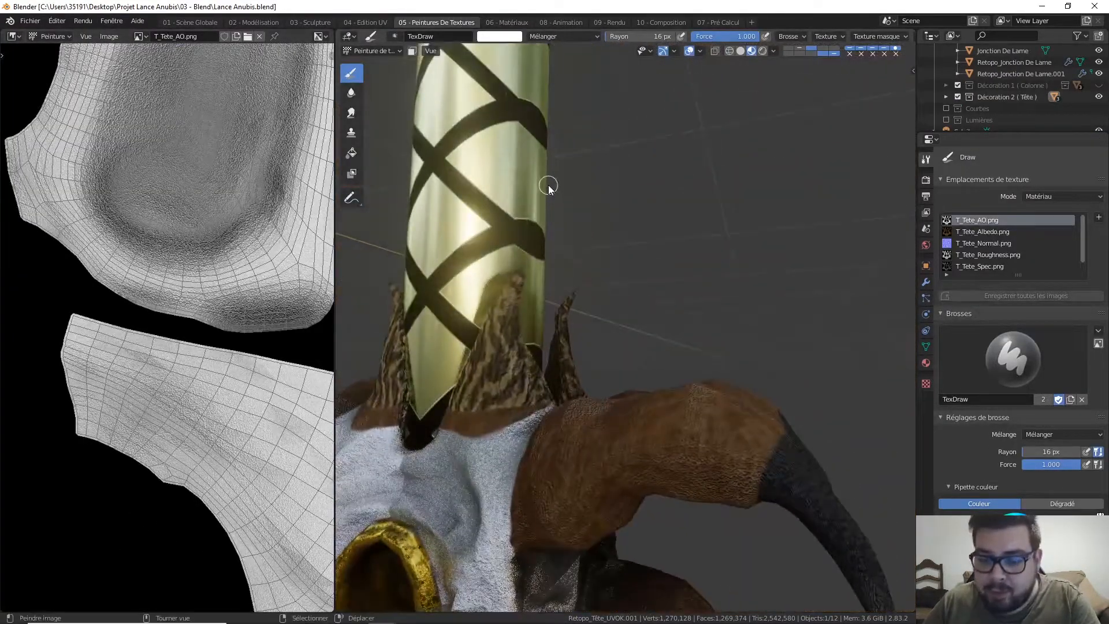
pyautogui.scroll(-10, 479, 383)
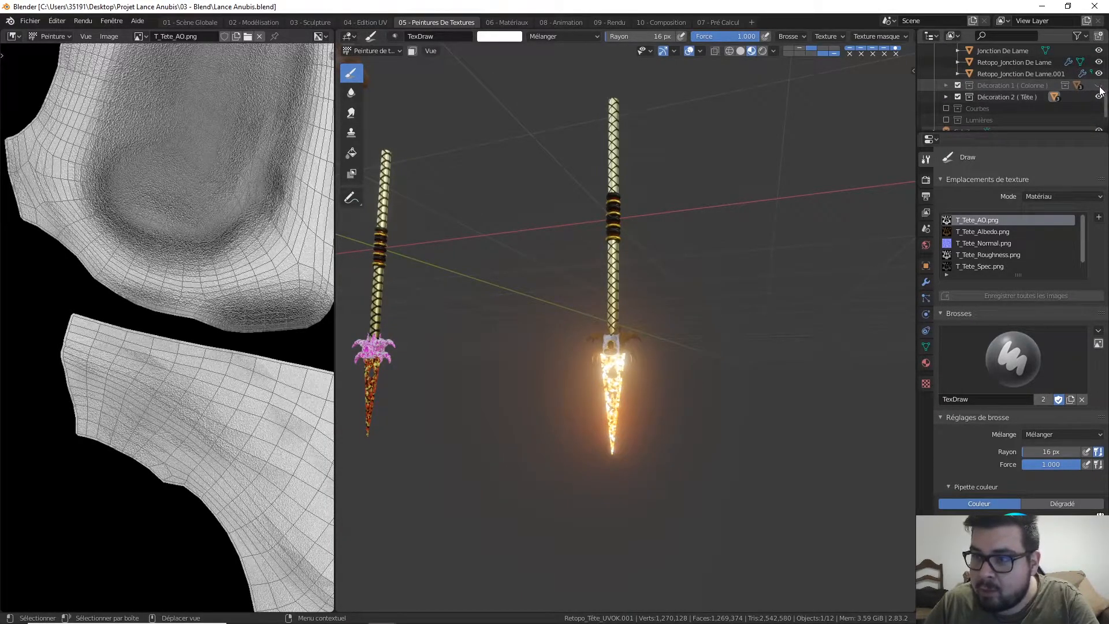
pyautogui.hotkey('alt', 'h')
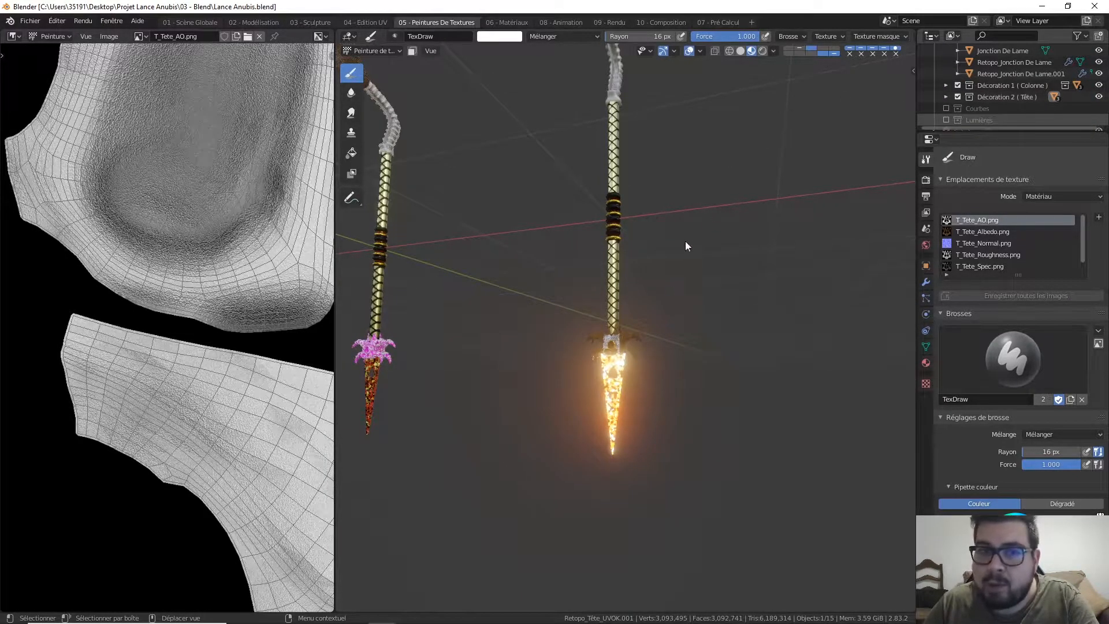
# - Frame the entire head texture in the image editor and make T_Tete_Albedo.png the active paint slot
pyautogui.scroll(-5, 673, 161)
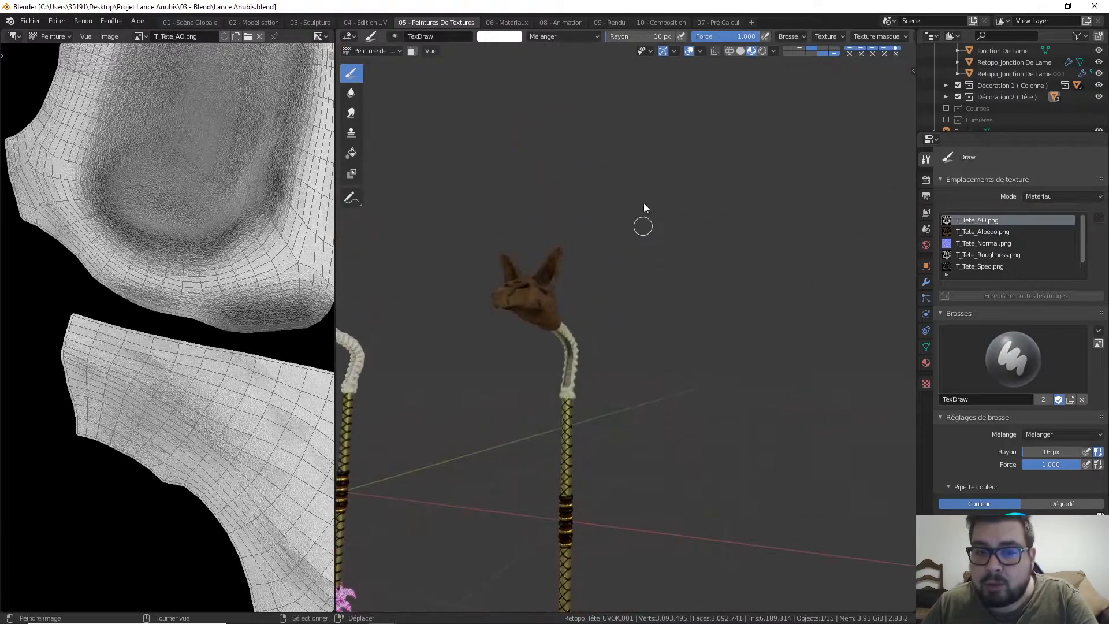
pyautogui.keyDown('ctrl'); pyautogui.moveTo(621, 254); pyautogui.dragTo(714, 191, button='middle'); pyautogui.keyUp('ctrl')
pyautogui.scroll(3, 722, 176)
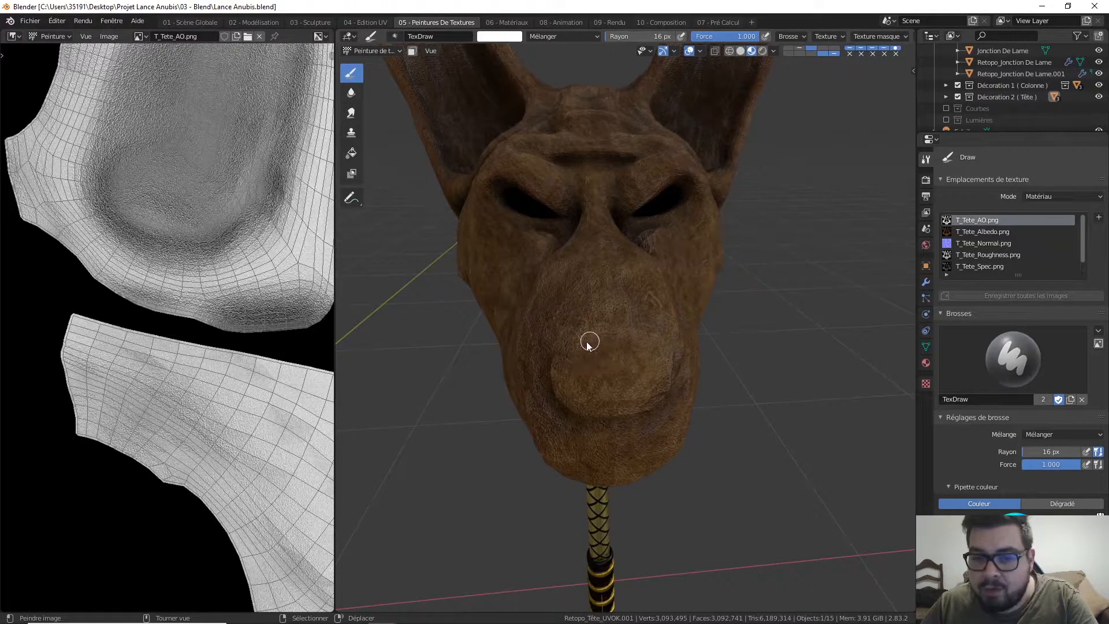
pyautogui.moveTo(610, 271); pyautogui.dragTo(599, 317, button='middle')
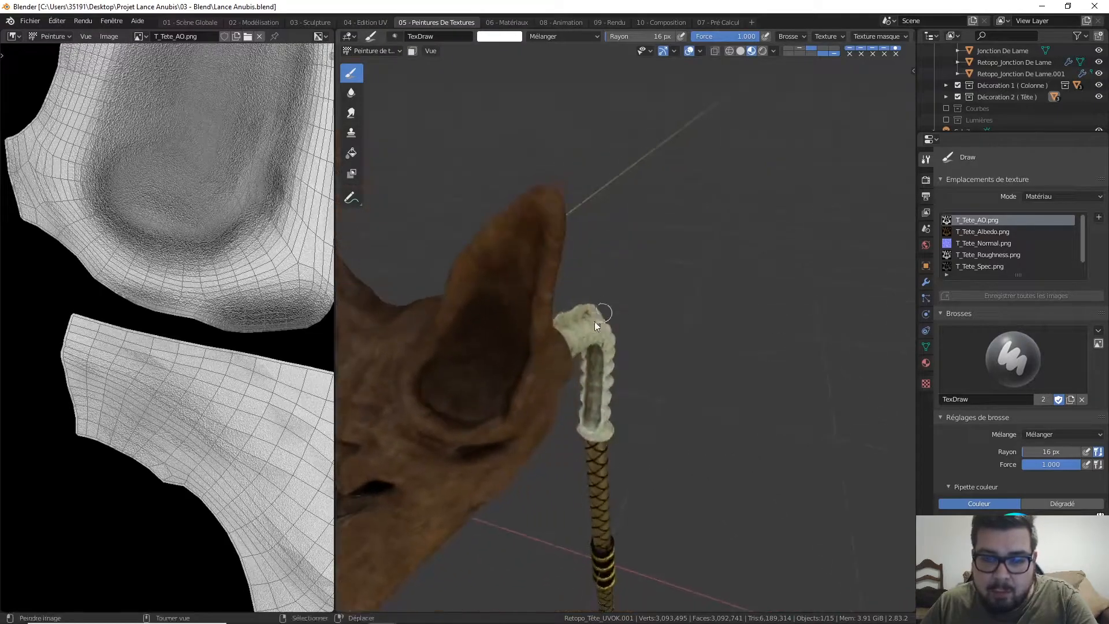
pyautogui.moveTo(472, 380); pyautogui.dragTo(596, 231, button='middle')
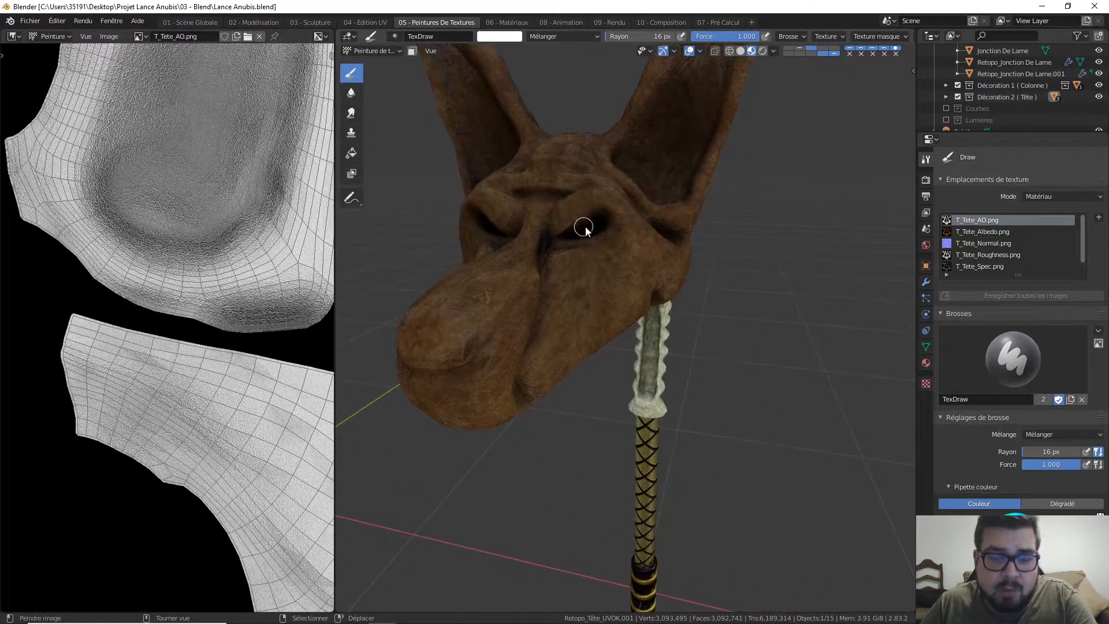
pyautogui.scroll(-8, 265, 345)
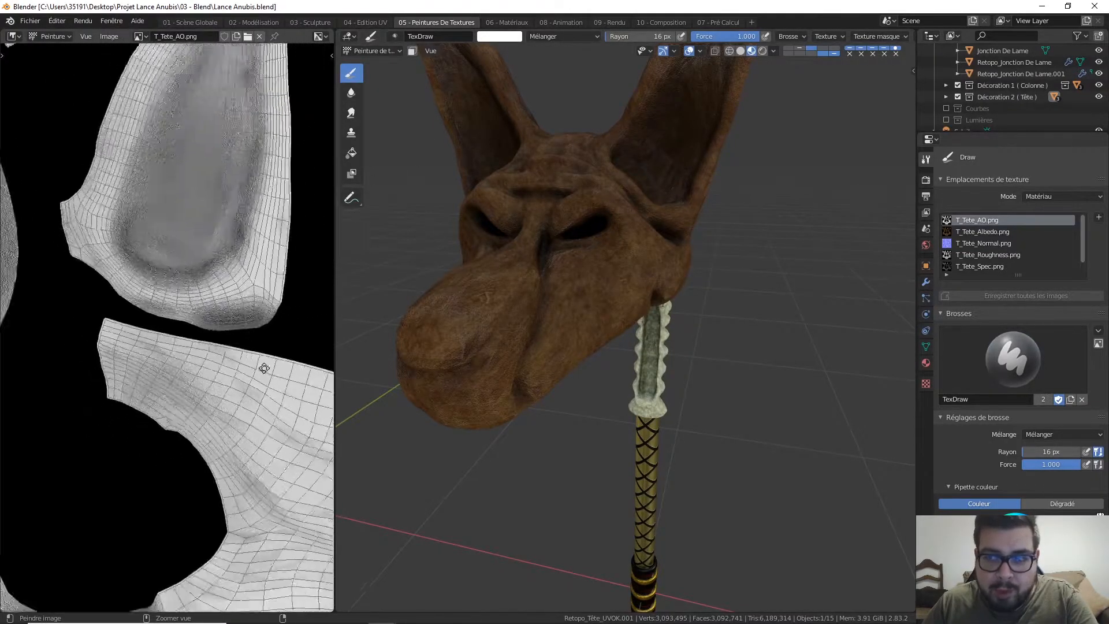
pyautogui.press('Home')
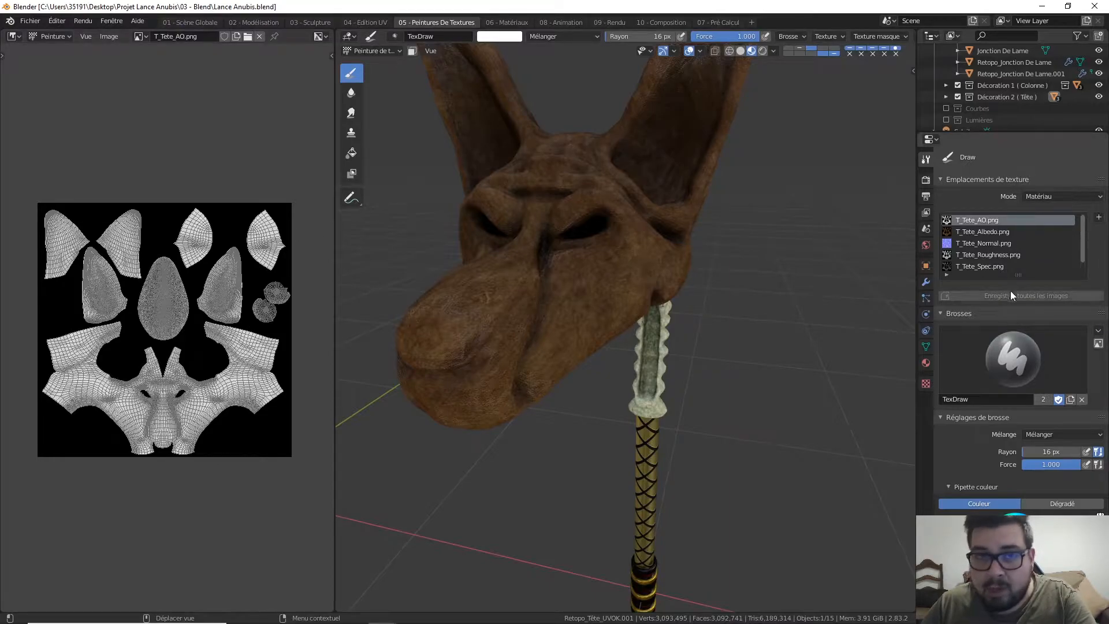
pyautogui.click(990, 231)
# - Choose the near-black palette colour and paint a curved stroke along the lower edge of the jackal's nose
pyautogui.moveTo(710, 250); pyautogui.dragTo(907, 230, button='middle')
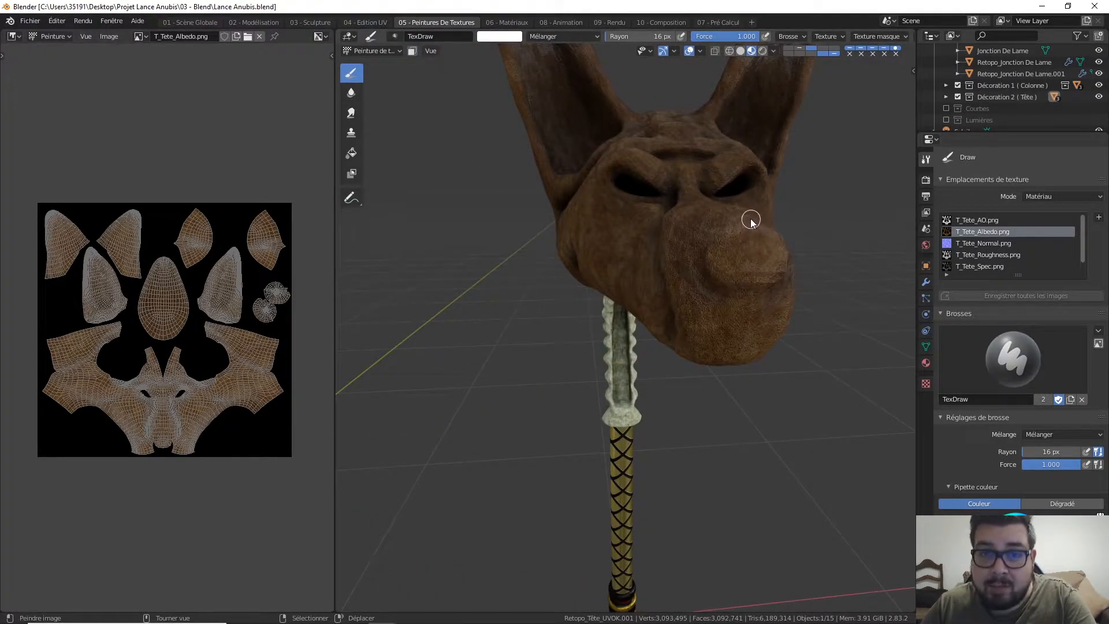
pyautogui.moveTo(751, 223); pyautogui.dragTo(830, 258, button='middle')
pyautogui.scroll(-5, 974, 404)
pyautogui.click(975, 455)
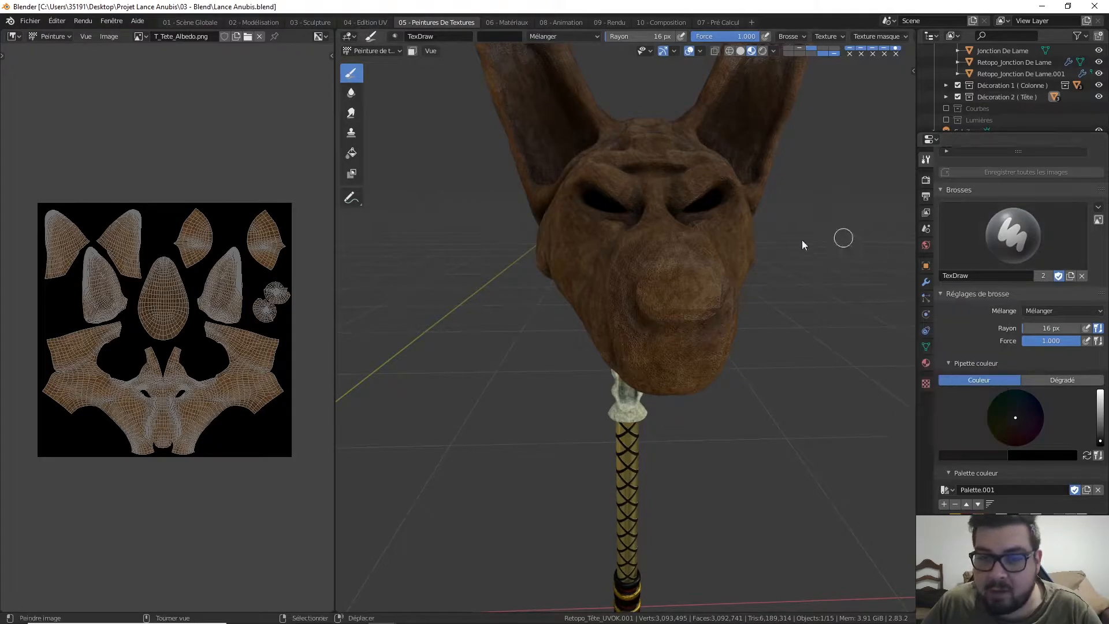
pyautogui.moveTo(755, 250); pyautogui.dragTo(624, 262, button='middle')
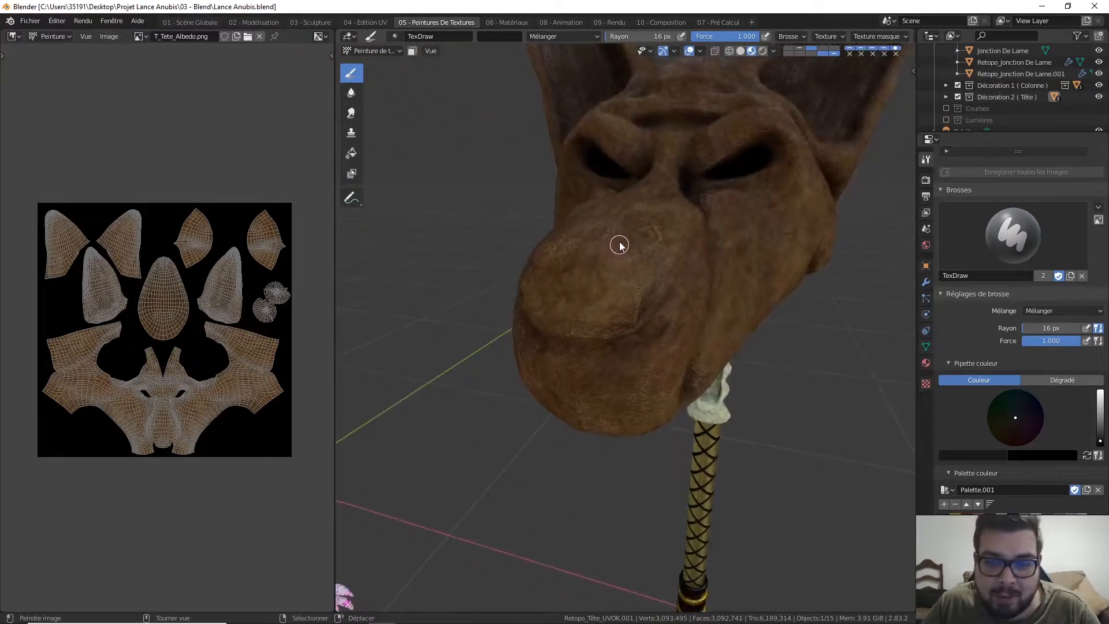
pyautogui.moveTo(633, 295)
pyautogui.mouseDown()
pyautogui.moveTo(631, 314)
pyautogui.moveTo(602, 330)
pyautogui.moveTo(611, 331)
pyautogui.moveTo(564, 326)
pyautogui.moveTo(568, 335)
pyautogui.mouseUp()
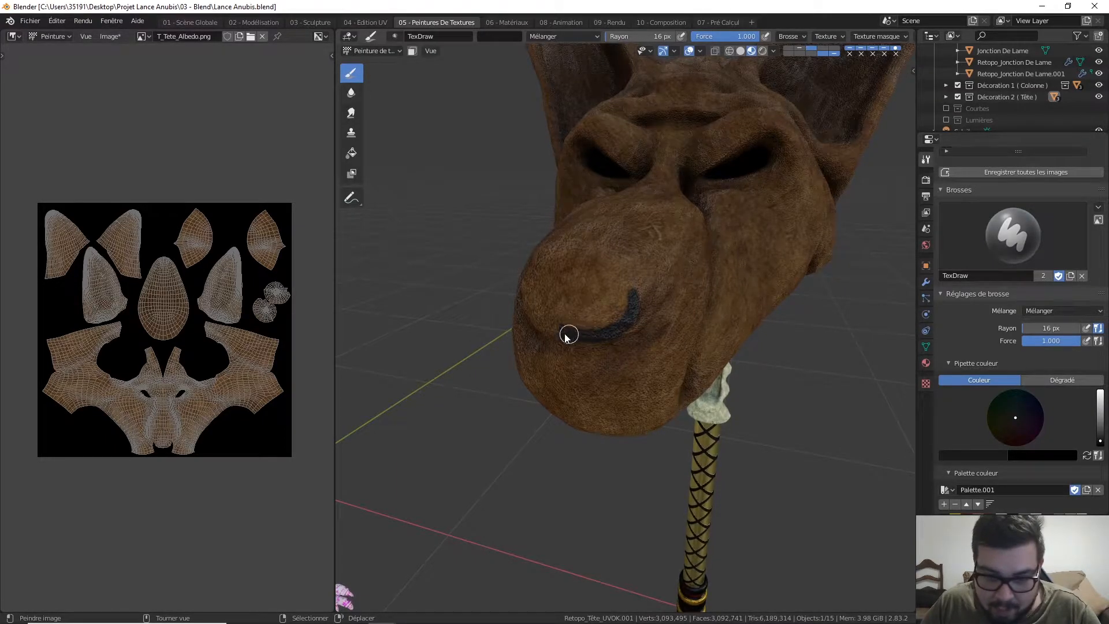
# - Continue the near-black outline around the sides and upper edge of the nose on the 3D head
pyautogui.moveTo(569, 322)
pyautogui.mouseDown(button='middle')
pyautogui.moveTo(693, 260)
pyautogui.moveTo(651, 260)
pyautogui.mouseUp(button='middle')
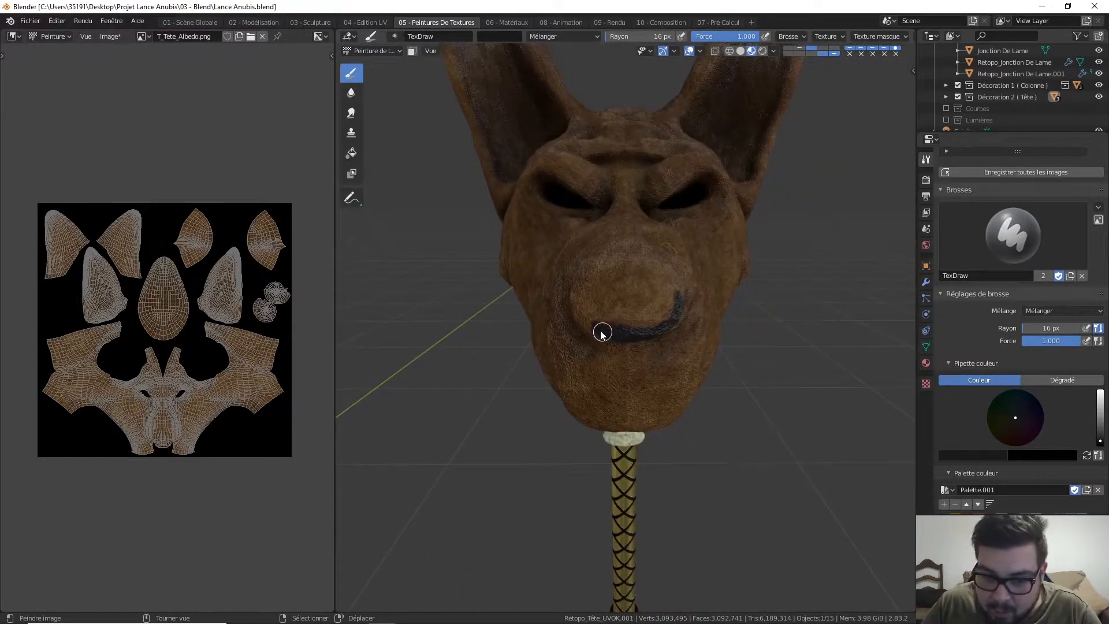
pyautogui.moveTo(590, 322)
pyautogui.mouseDown(button='middle')
pyautogui.moveTo(591, 307)
pyautogui.moveTo(656, 271)
pyautogui.moveTo(544, 258)
pyautogui.moveTo(544, 247)
pyautogui.moveTo(584, 242)
pyautogui.mouseUp(button='middle')
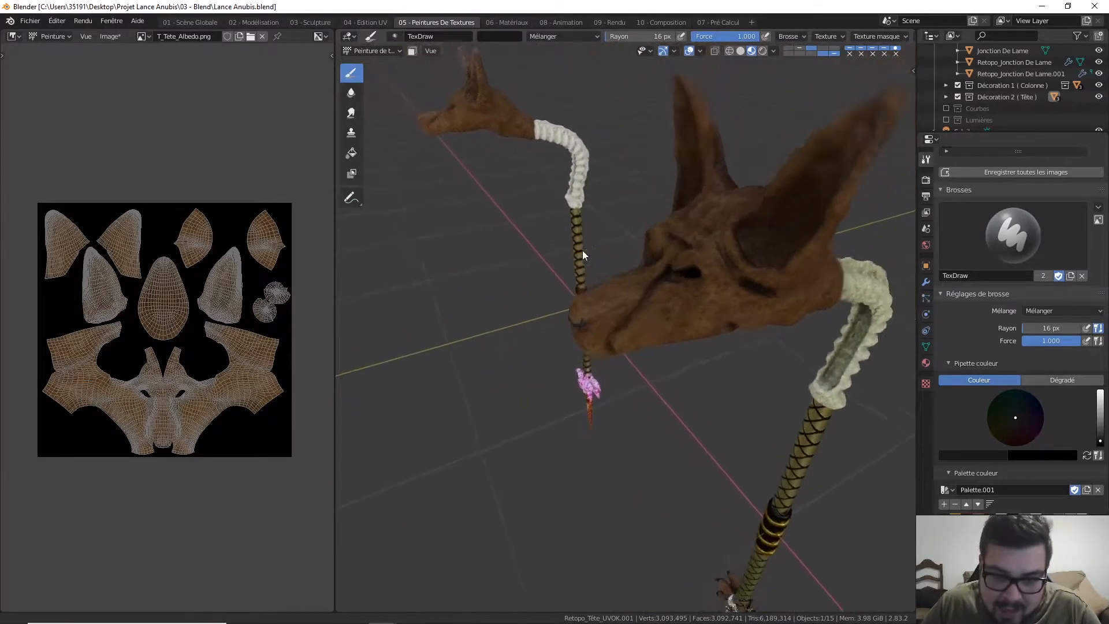
pyautogui.scroll(6, 600, 208)
pyautogui.moveTo(602, 199); pyautogui.dragTo(595, 244, button='middle')
pyautogui.scroll(-8, 597, 249)
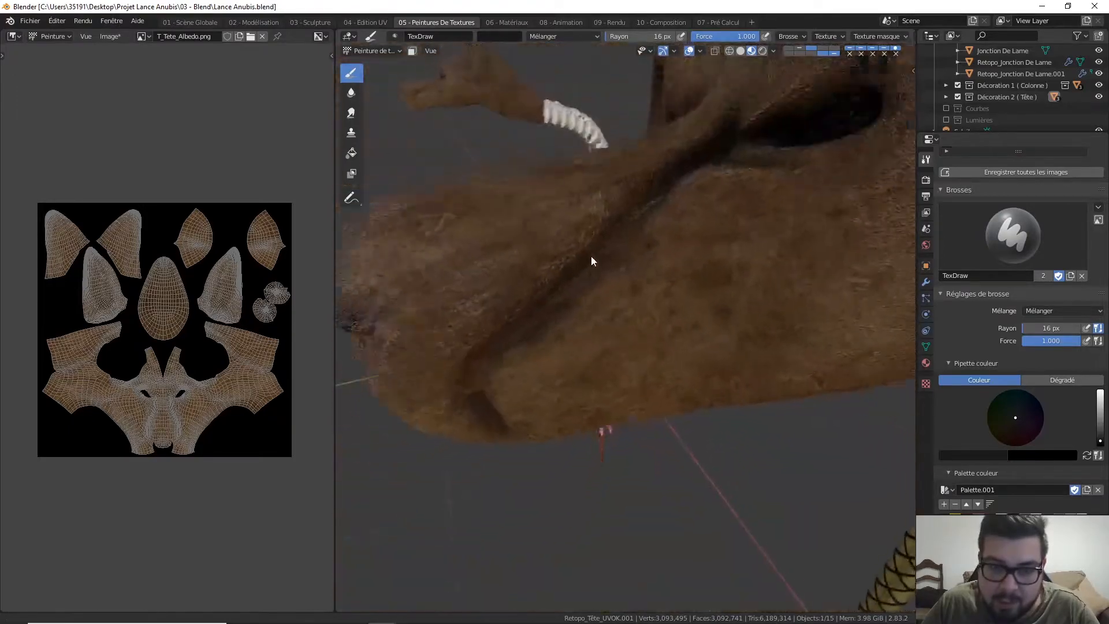
pyautogui.moveTo(618, 250); pyautogui.dragTo(587, 277, button='middle')
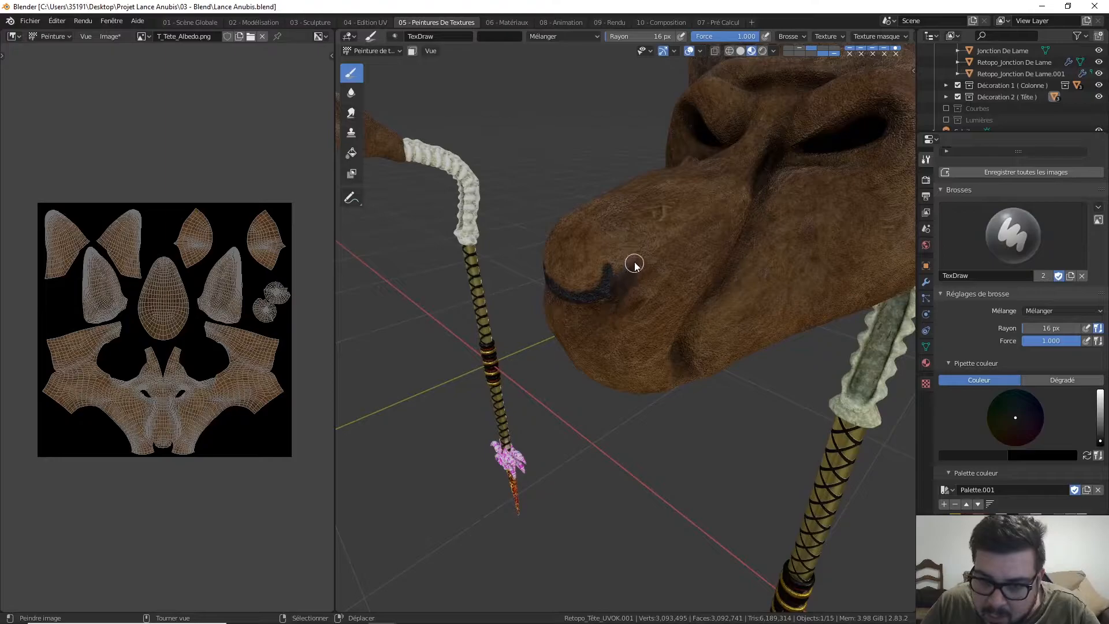
pyautogui.moveTo(624, 237); pyautogui.dragTo(604, 248, button='middle')
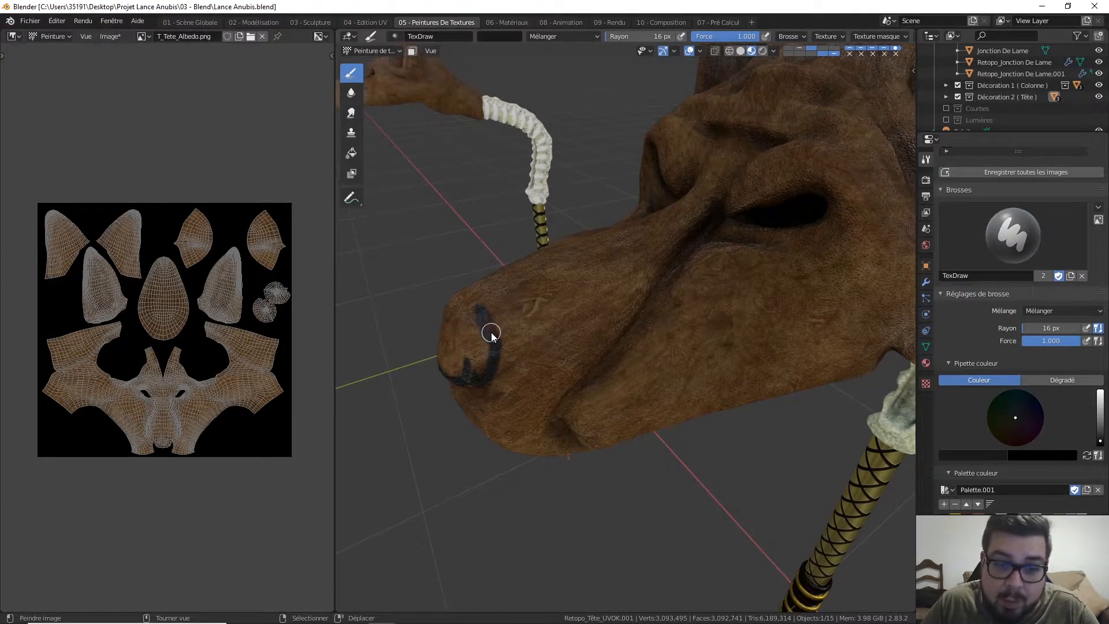
pyautogui.moveTo(468, 298); pyautogui.dragTo(476, 312)
pyautogui.moveTo(471, 300); pyautogui.dragTo(646, 242, button='middle')
pyautogui.moveTo(637, 279)
pyautogui.mouseDown()
pyautogui.moveTo(634, 358)
pyautogui.moveTo(656, 310)
pyautogui.moveTo(638, 341)
pyautogui.moveTo(652, 287)
pyautogui.mouseUp()
# - Fill the inside of the nose outline near-black on the 2D texture, enlarging the brush radius to 38 px
pyautogui.scroll(3, 175, 346)
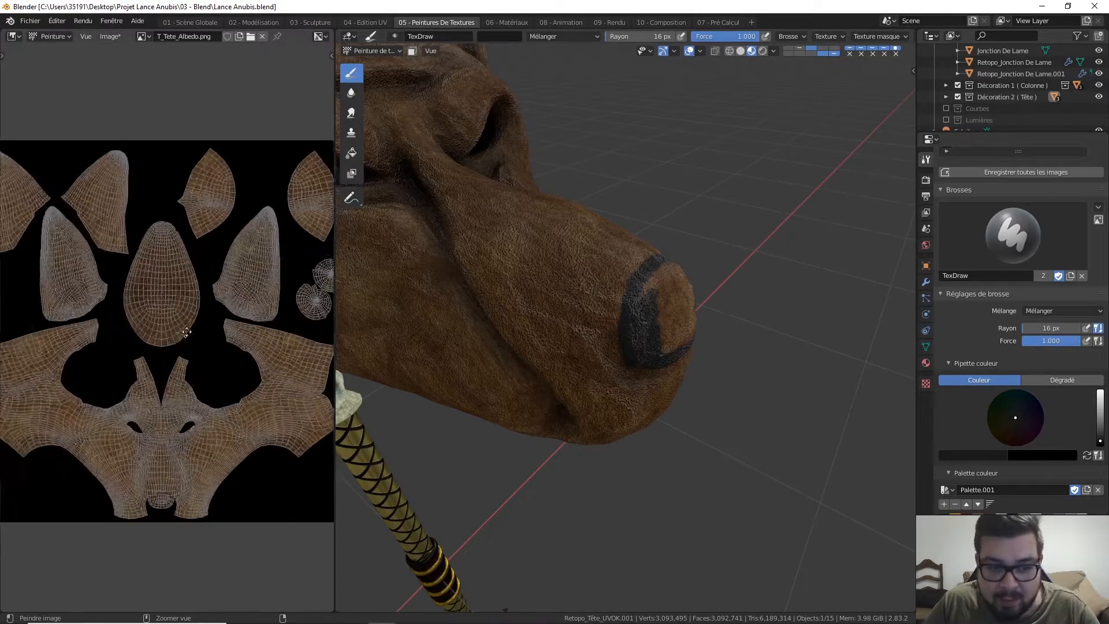
pyautogui.scroll(6, 175, 347)
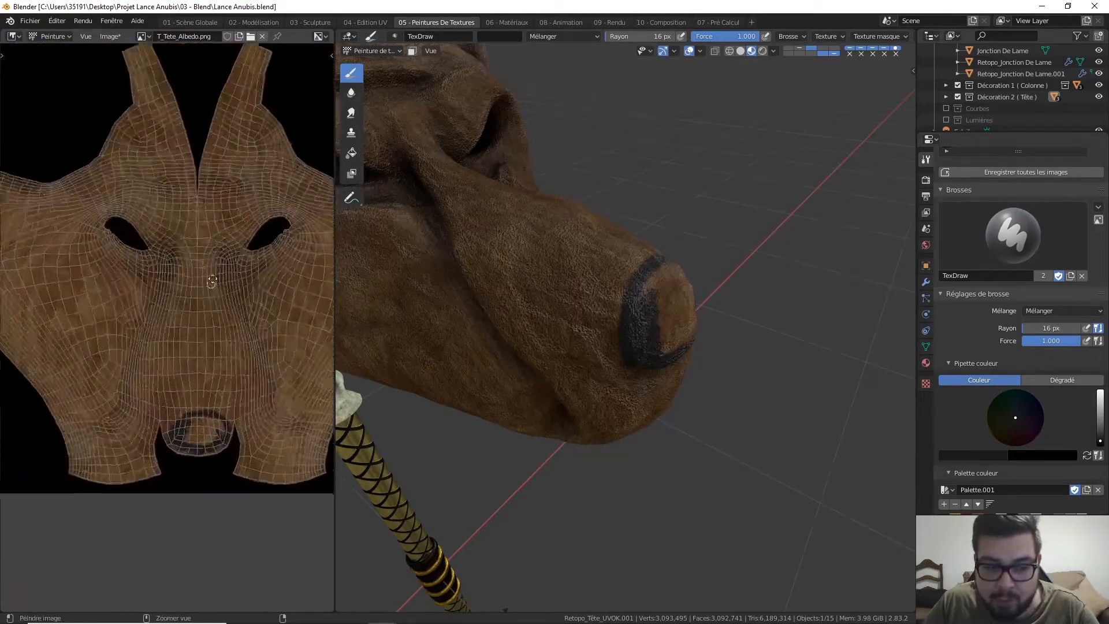
pyautogui.scroll(-5, 204, 322)
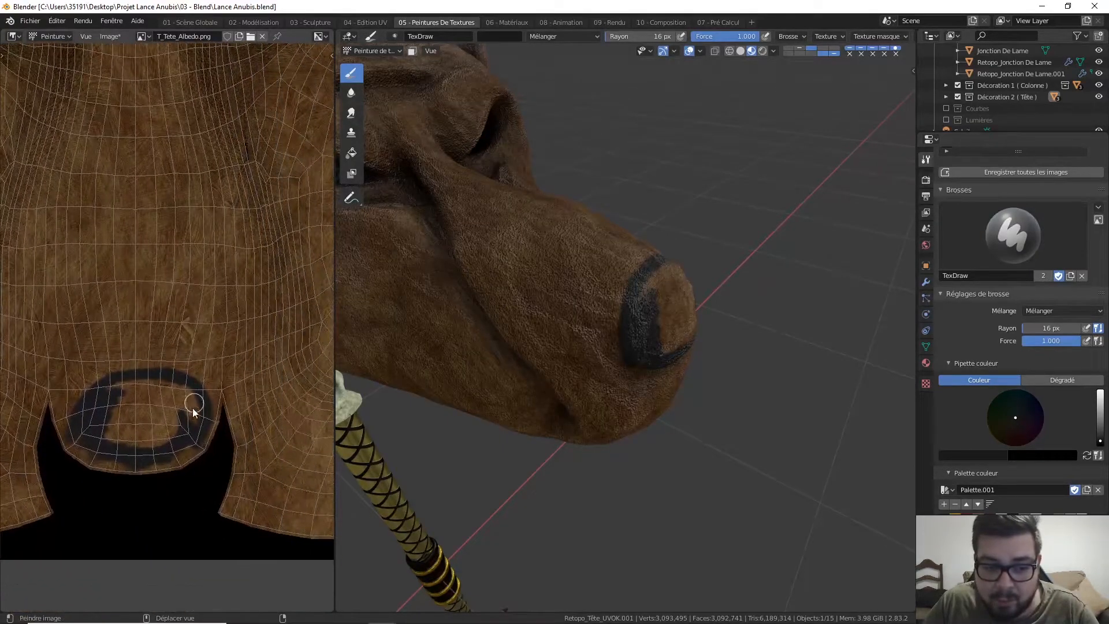
pyautogui.moveTo(189, 422)
pyautogui.mouseDown()
pyautogui.moveTo(175, 386)
pyautogui.moveTo(129, 400)
pyautogui.moveTo(138, 403)
pyautogui.moveTo(124, 424)
pyautogui.moveTo(132, 441)
pyautogui.mouseUp()
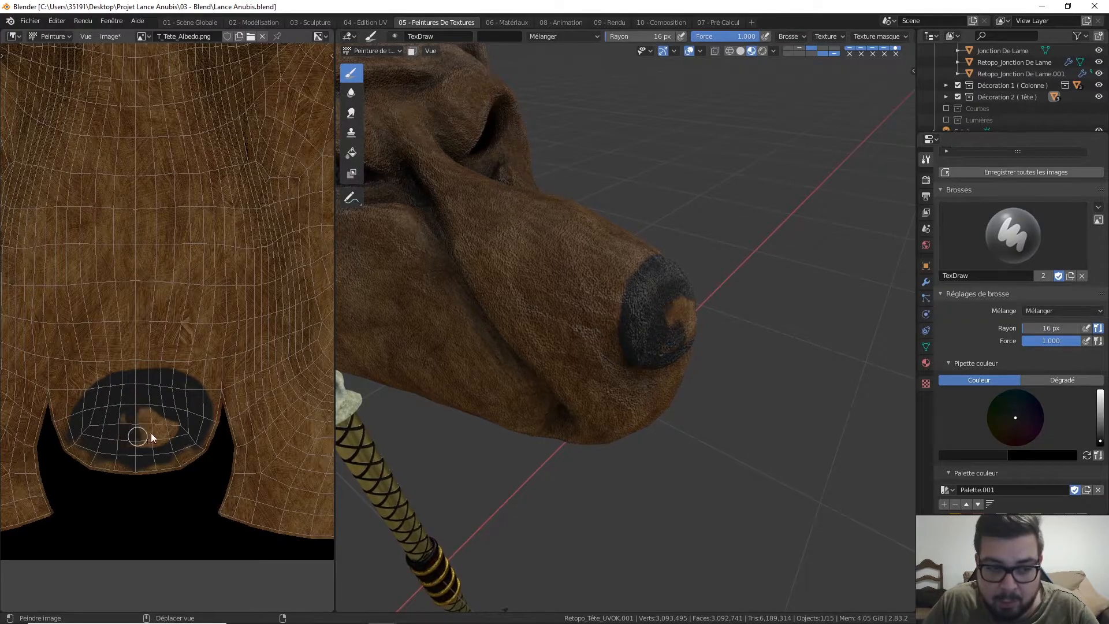
pyautogui.press('f')
pyautogui.click(181, 415)
pyautogui.moveTo(177, 417); pyautogui.dragTo(142, 446)
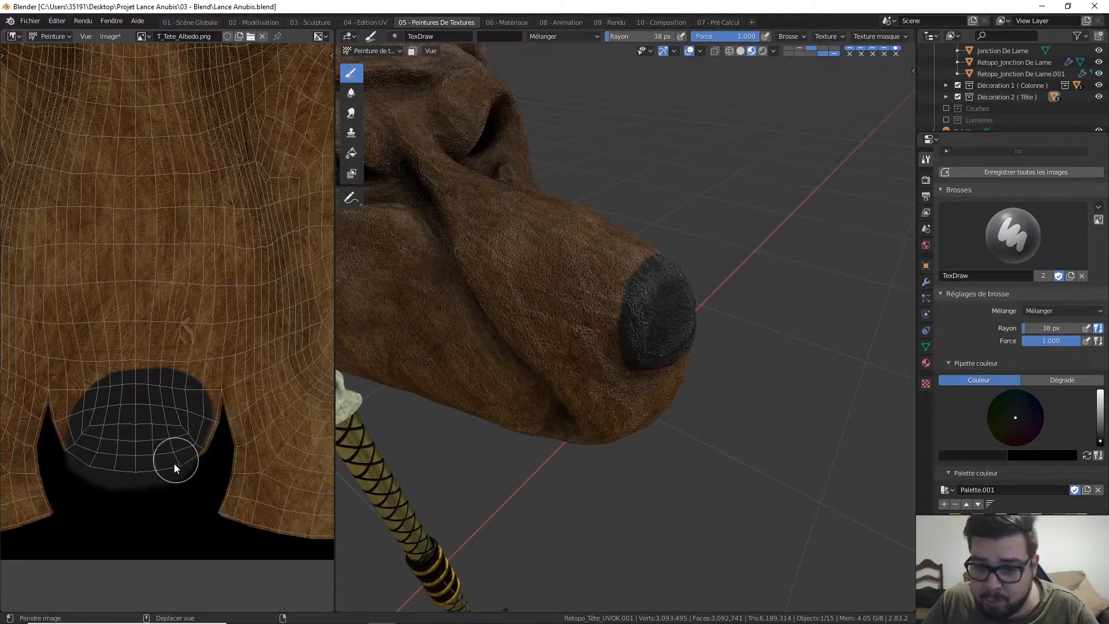
# - Choose the light brown palette colour for the brush and set its blending mode to Écran
pyautogui.moveTo(198, 406); pyautogui.dragTo(122, 371, button='middle')
pyautogui.moveTo(635, 297); pyautogui.dragTo(572, 269, button='middle')
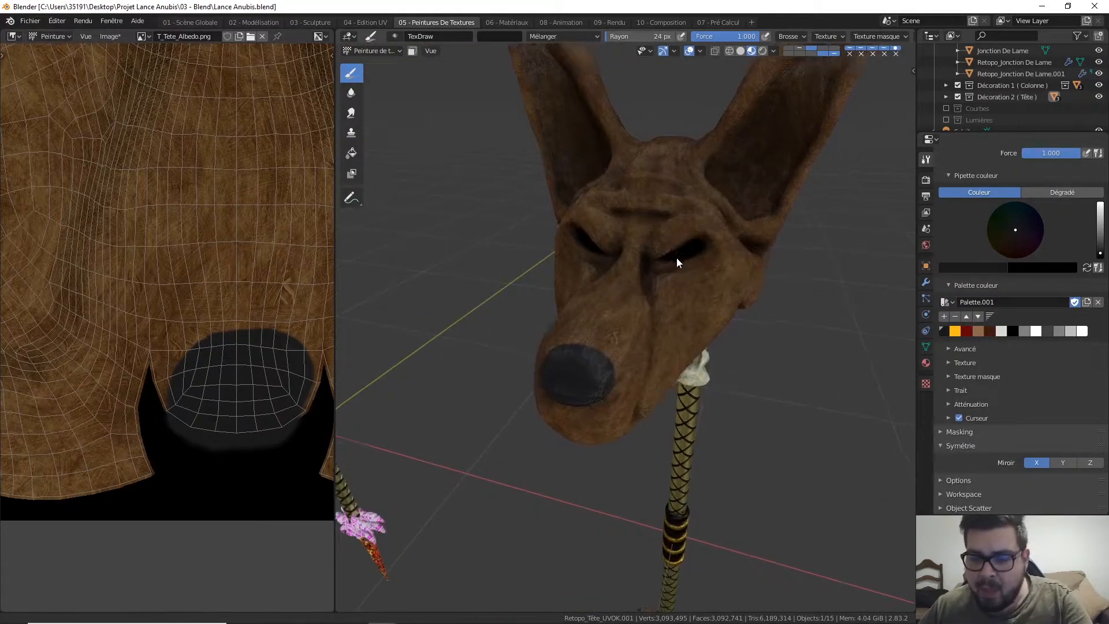
pyautogui.scroll(2, 716, 234)
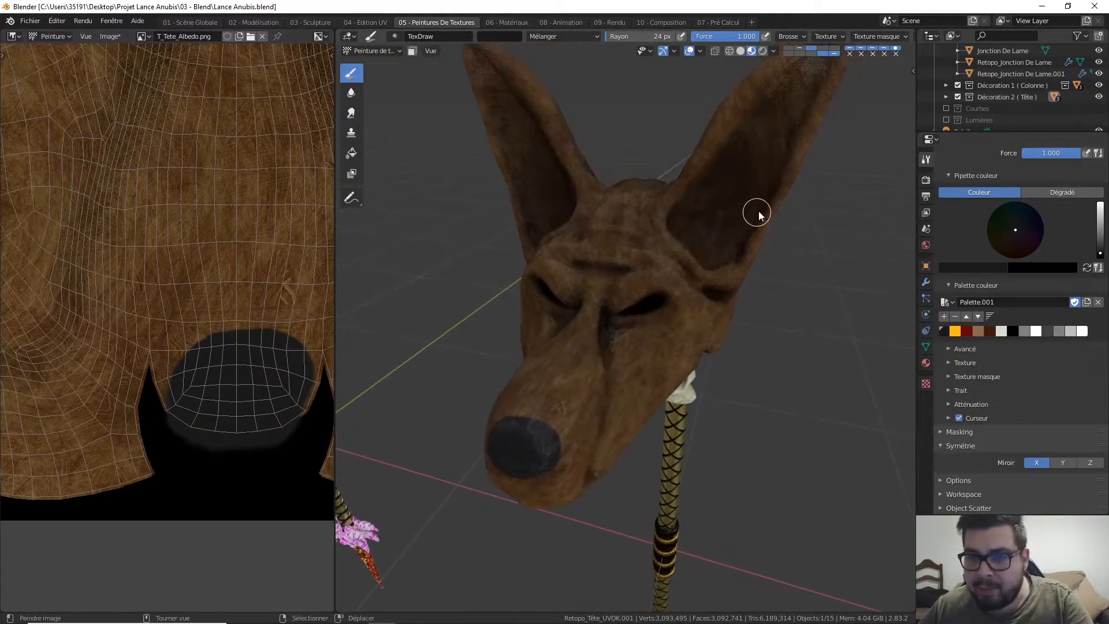
pyautogui.click(979, 331)
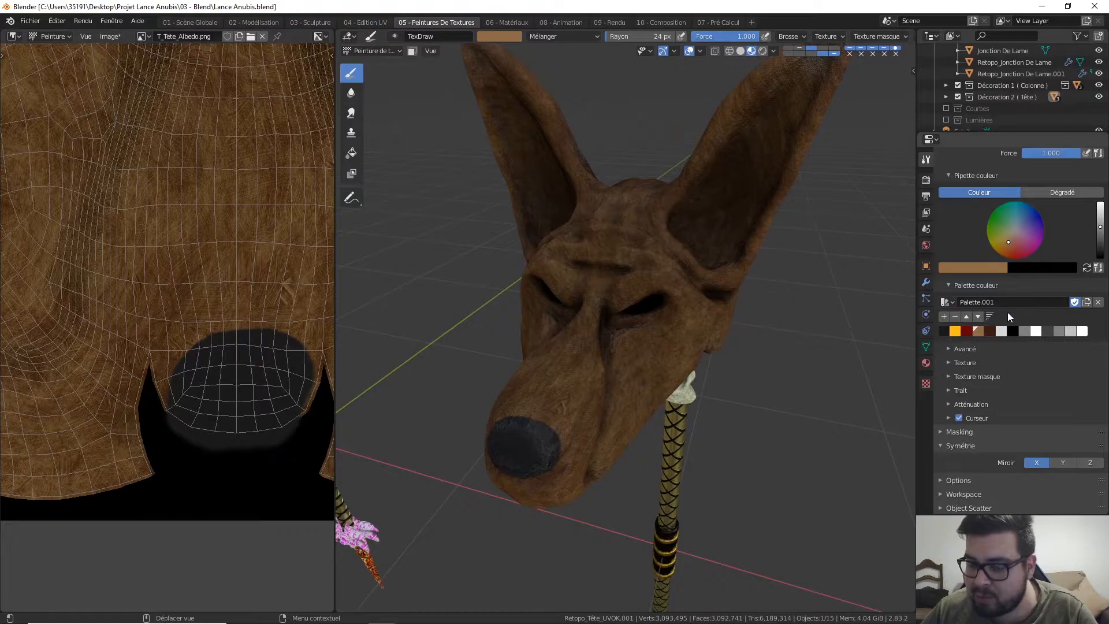
pyautogui.scroll(5, 1007, 313)
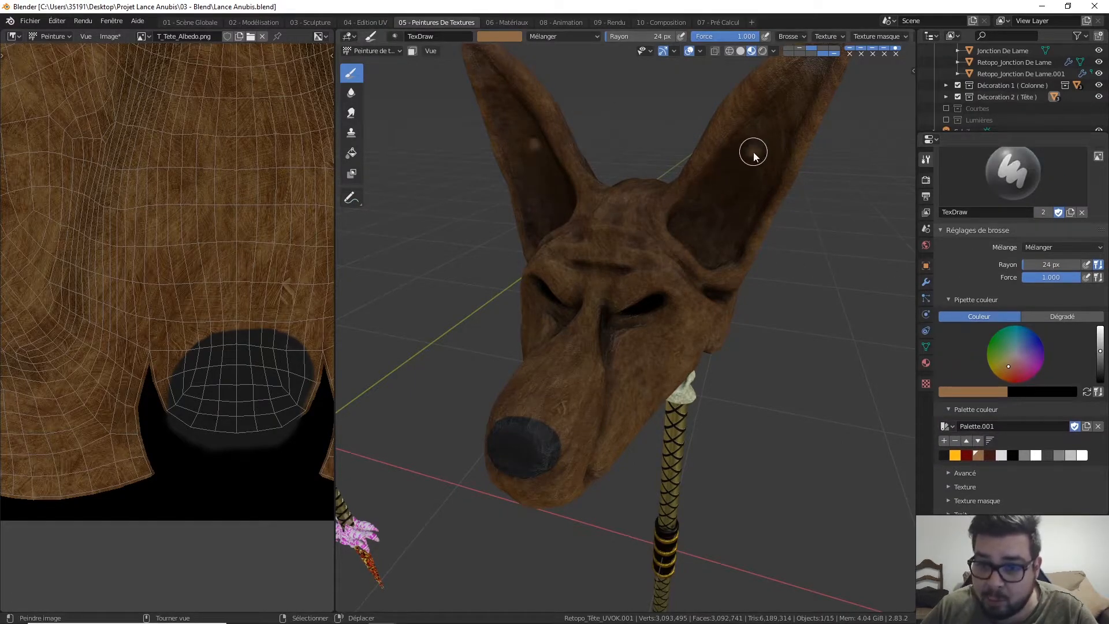
pyautogui.click(1061, 247)
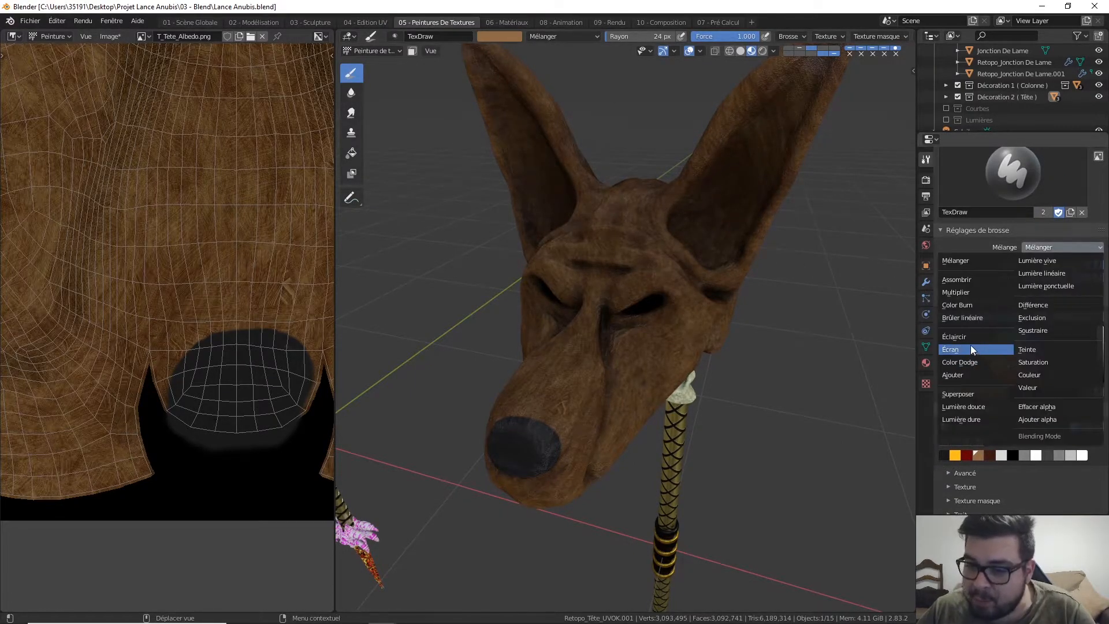
pyautogui.click(971, 347)
# - Paint a light brown outline around the inner hollow of the ear with the 24 px brush
pyautogui.moveTo(777, 233)
pyautogui.mouseDown(button='middle')
pyautogui.moveTo(692, 362)
pyautogui.moveTo(718, 302)
pyautogui.mouseUp(button='middle')
pyautogui.scroll(3, 735, 257)
pyautogui.moveTo(732, 264); pyautogui.dragTo(726, 261, button='middle')
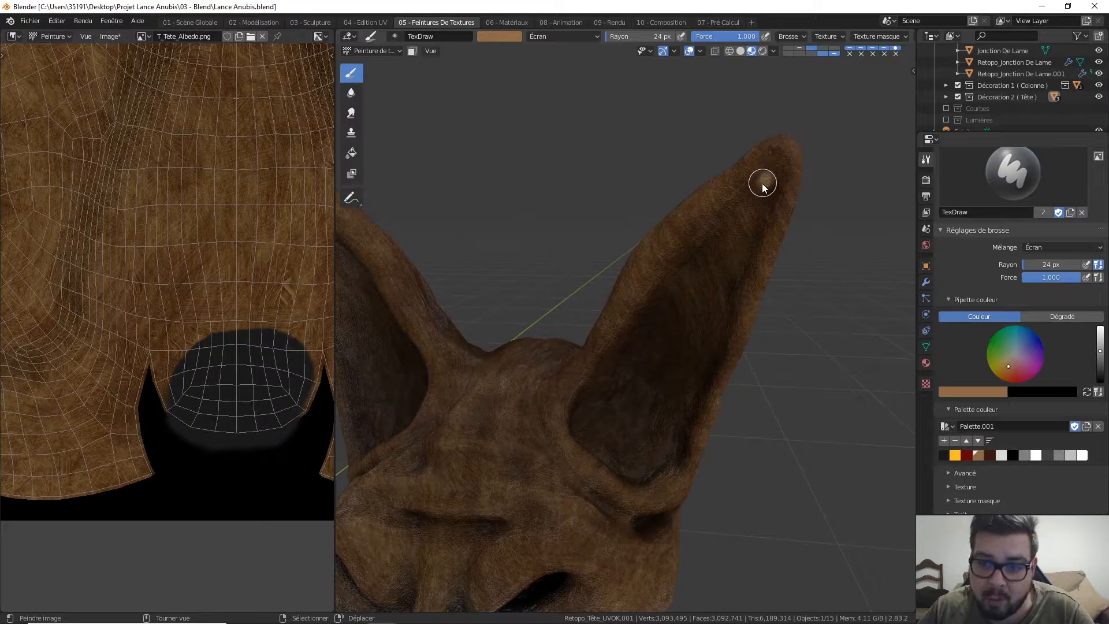
pyautogui.moveTo(760, 186); pyautogui.dragTo(674, 278)
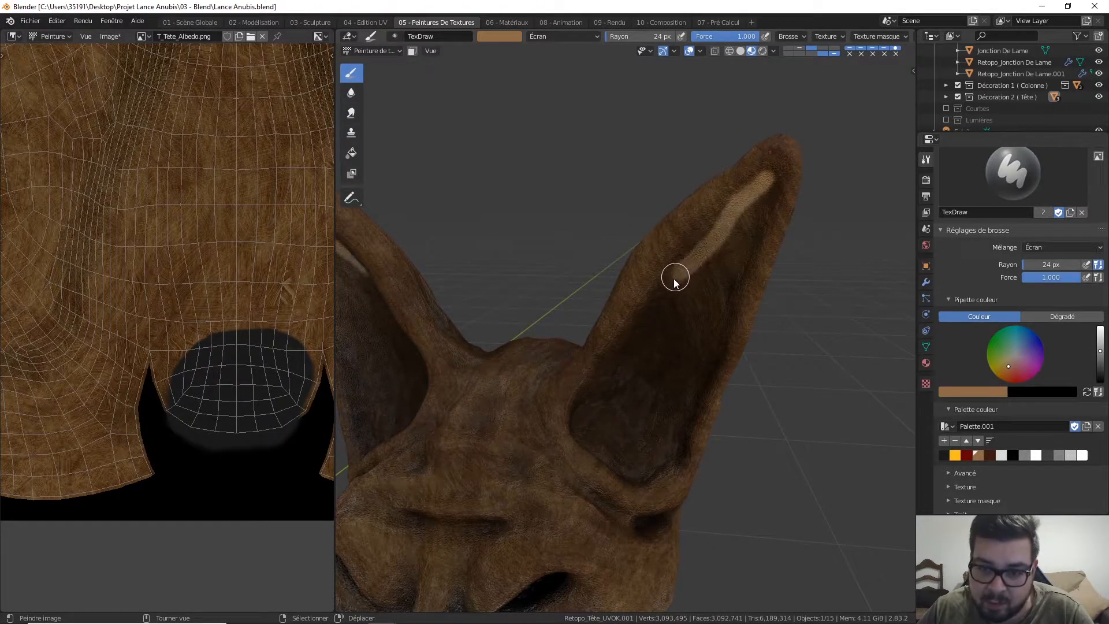
pyautogui.moveTo(643, 318)
pyautogui.mouseDown()
pyautogui.moveTo(584, 435)
pyautogui.moveTo(632, 470)
pyautogui.moveTo(675, 448)
pyautogui.mouseUp()
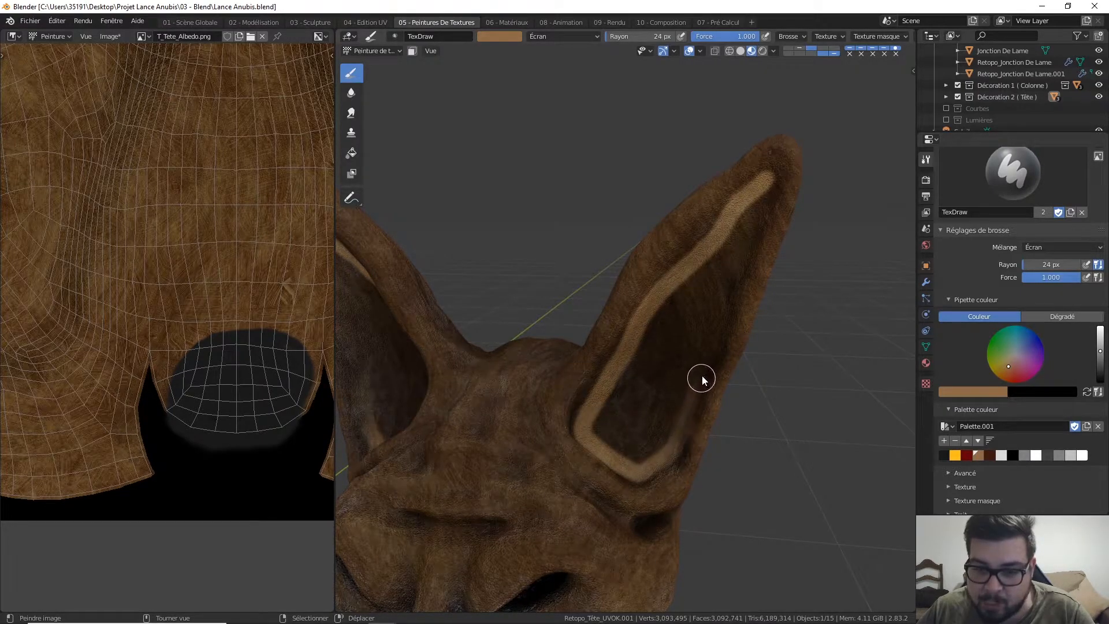
pyautogui.moveTo(701, 376); pyautogui.dragTo(716, 331)
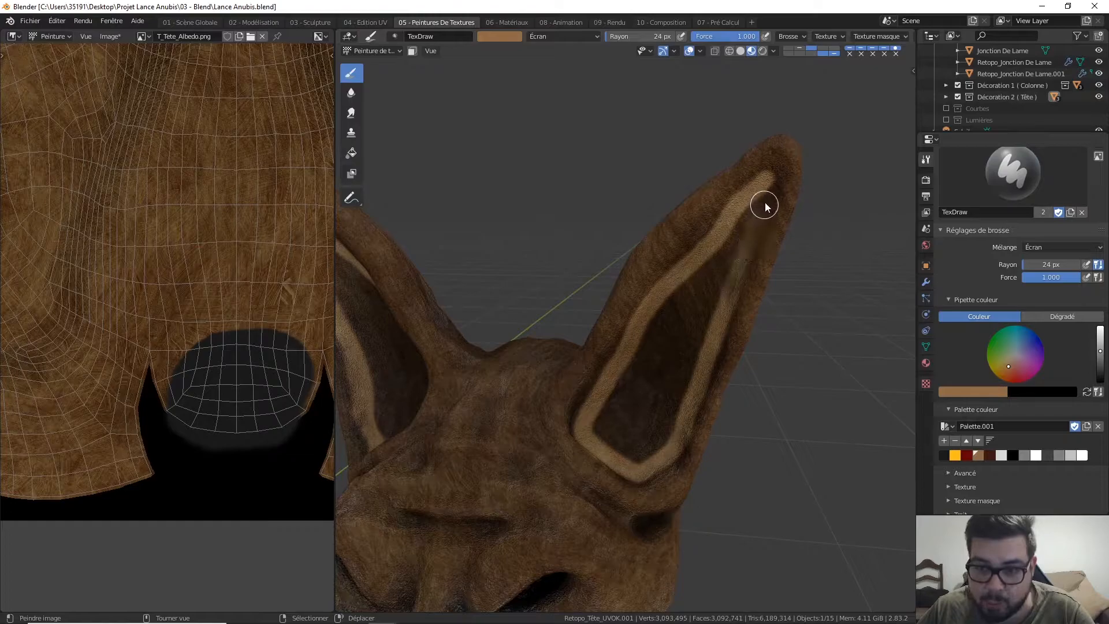
# - Fill the dark area inside the ear outline with light brown strokes until the hollow is fully covered
pyautogui.moveTo(769, 189)
pyautogui.mouseDown()
pyautogui.moveTo(663, 315)
pyautogui.moveTo(611, 401)
pyautogui.moveTo(598, 438)
pyautogui.moveTo(632, 460)
pyautogui.moveTo(664, 443)
pyautogui.moveTo(735, 267)
pyautogui.mouseUp()
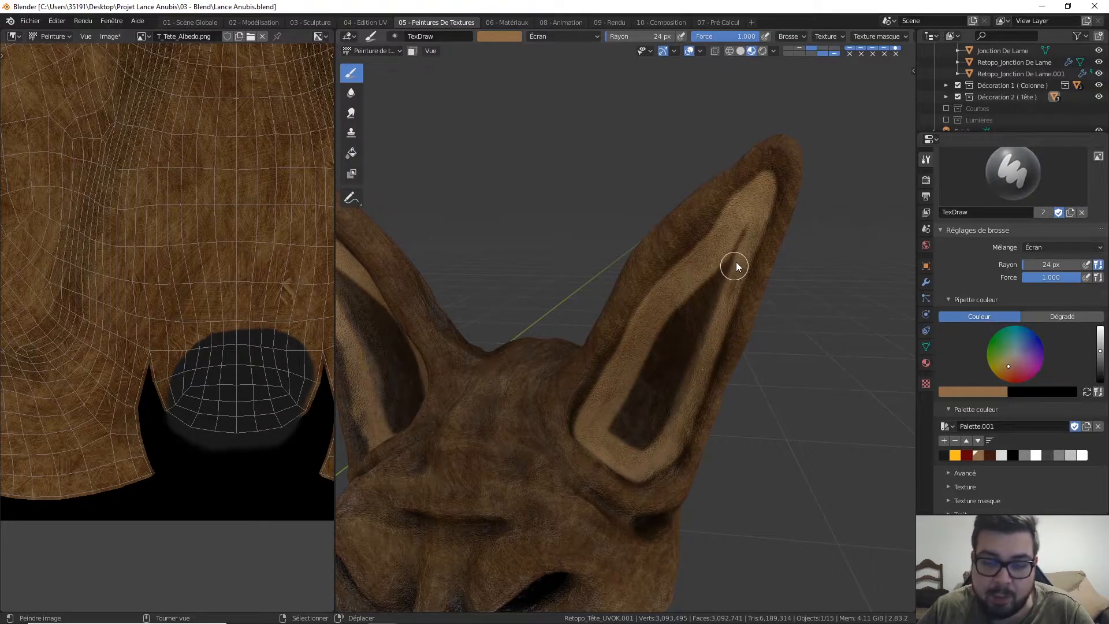
pyautogui.moveTo(745, 230)
pyautogui.mouseDown()
pyautogui.moveTo(641, 440)
pyautogui.moveTo(607, 432)
pyautogui.mouseUp()
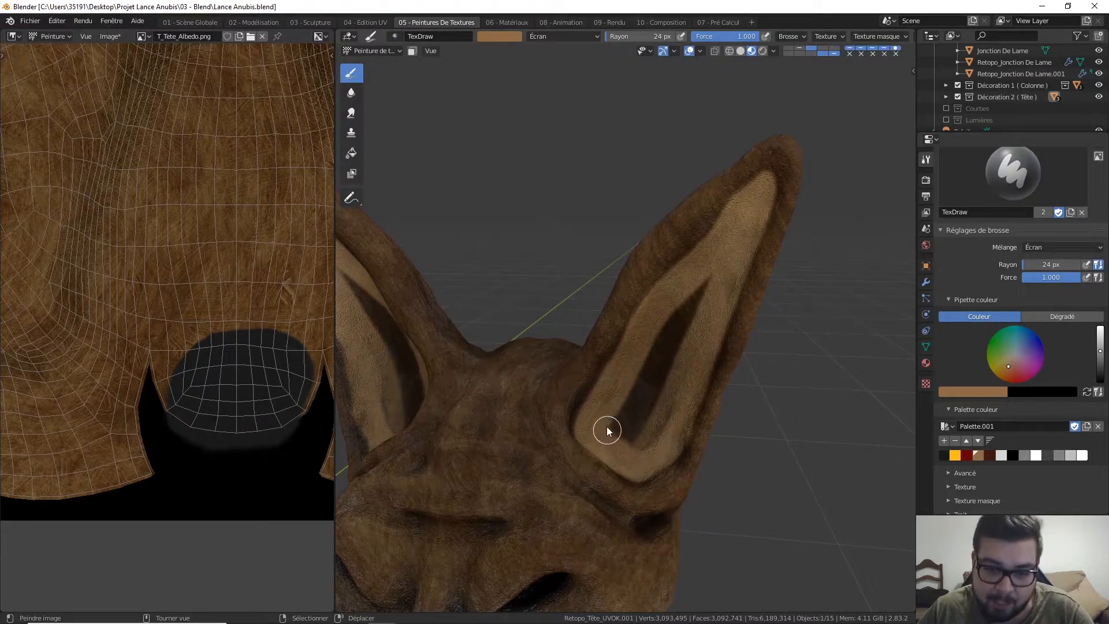
pyautogui.moveTo(663, 336)
pyautogui.mouseDown()
pyautogui.moveTo(709, 280)
pyautogui.moveTo(633, 413)
pyautogui.moveTo(723, 283)
pyautogui.moveTo(632, 443)
pyautogui.moveTo(656, 364)
pyautogui.moveTo(734, 269)
pyautogui.mouseUp()
pyautogui.moveTo(703, 332); pyautogui.dragTo(618, 388)
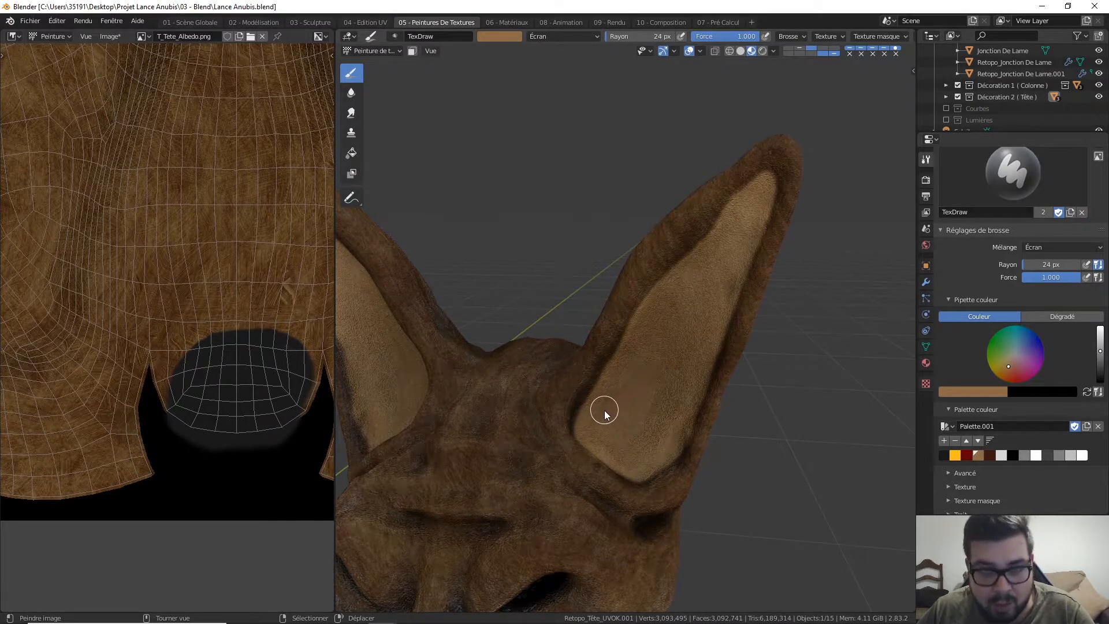
# - Choose the near-black palette colour for the brush and set its blending mode to Mélanger
pyautogui.moveTo(640, 358); pyautogui.dragTo(809, 328, button='middle')
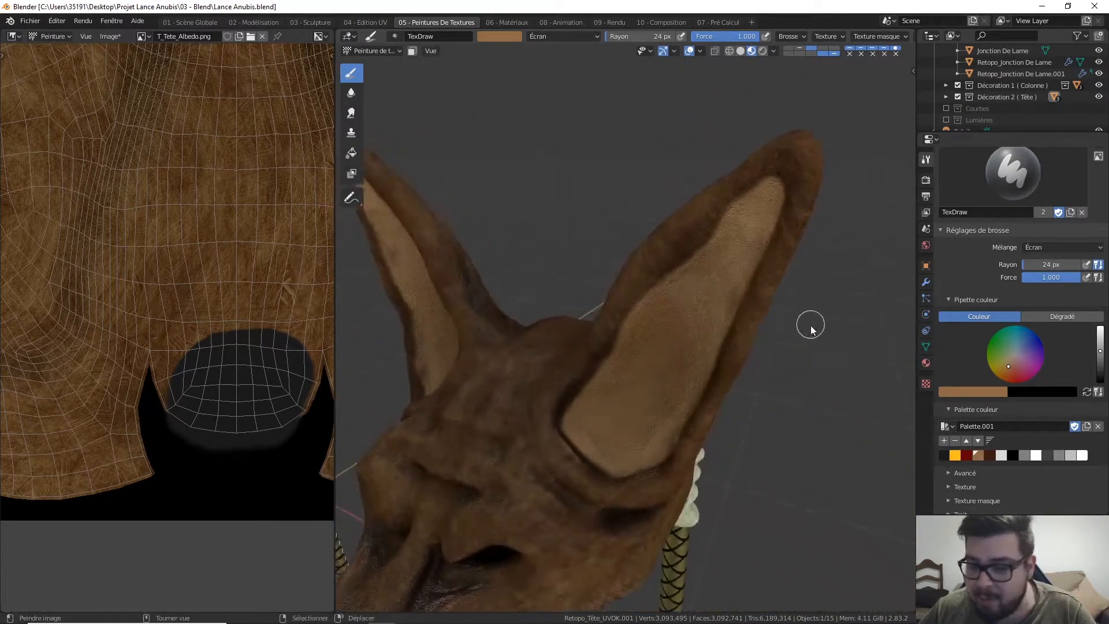
pyautogui.click(944, 455)
pyautogui.moveTo(635, 358)
pyautogui.mouseDown(button='middle')
pyautogui.moveTo(613, 364)
pyautogui.moveTo(586, 297)
pyautogui.moveTo(587, 324)
pyautogui.moveTo(617, 359)
pyautogui.mouseUp(button='middle')
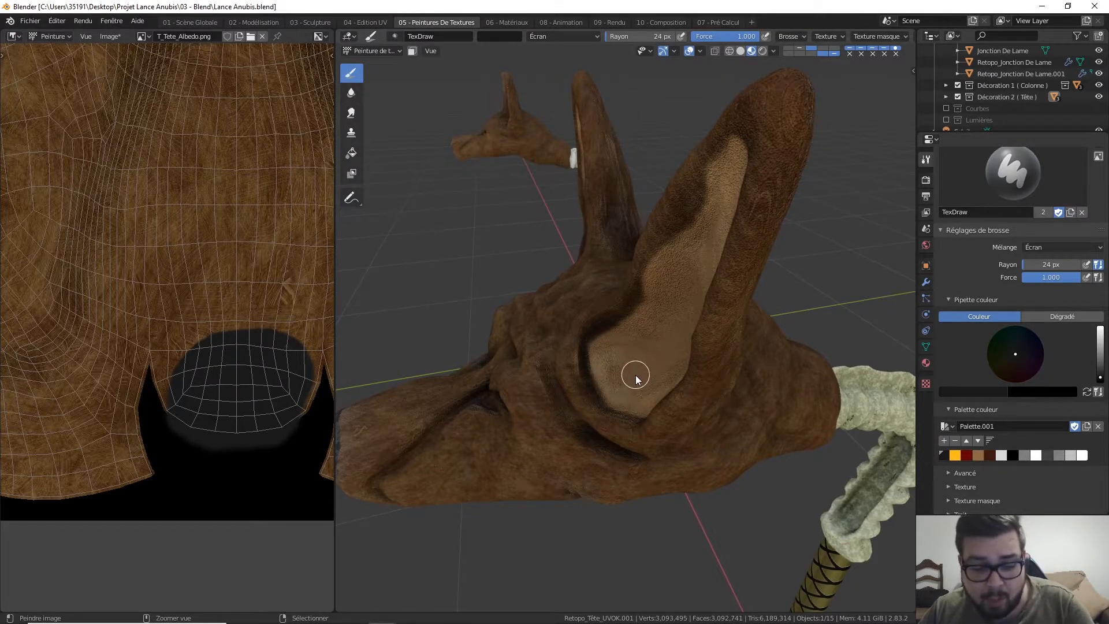
pyautogui.click(1055, 249)
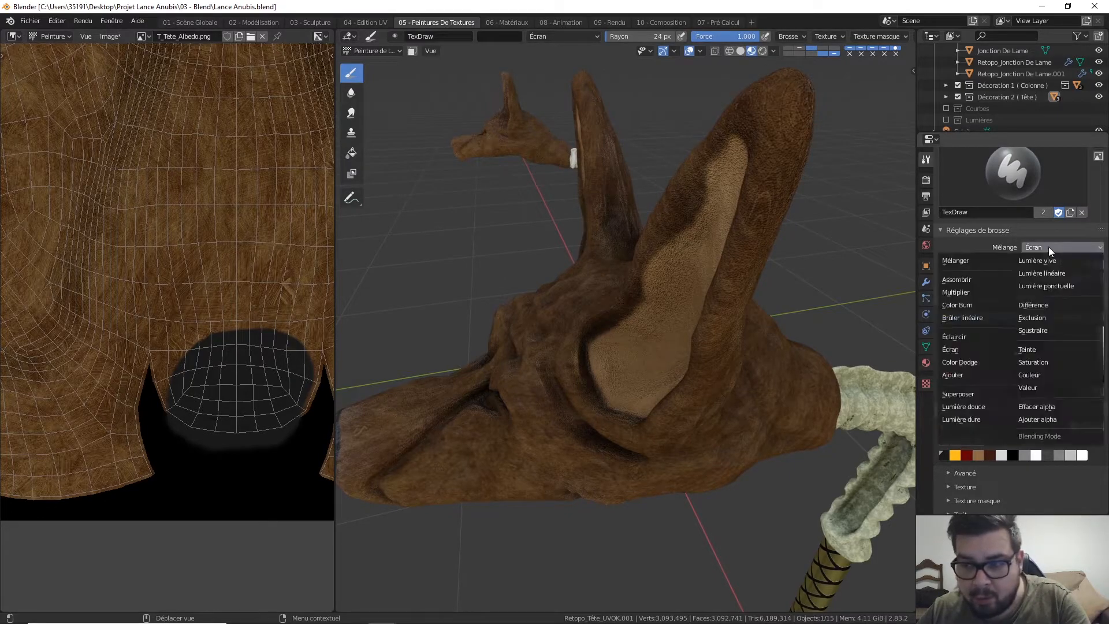
pyautogui.click(980, 263)
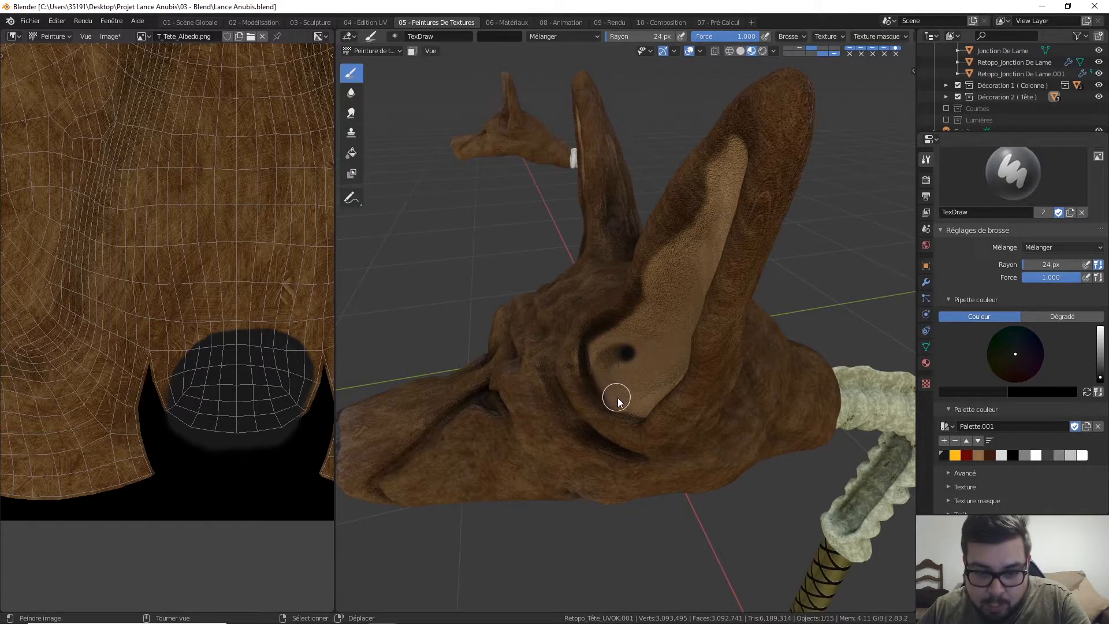
# - Try to paint a near-black hole at the base of the inner ear with the 24 px brush
pyautogui.moveTo(627, 405)
pyautogui.mouseDown()
pyautogui.moveTo(626, 354)
pyautogui.moveTo(634, 378)
pyautogui.moveTo(619, 387)
pyautogui.moveTo(606, 349)
pyautogui.moveTo(615, 361)
pyautogui.mouseUp()
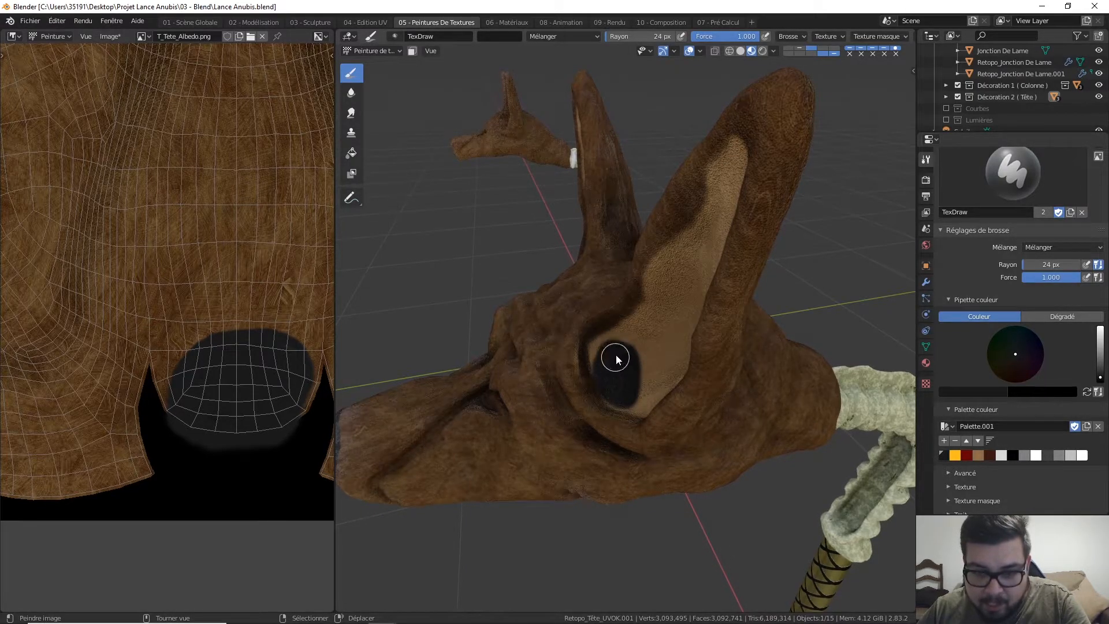
pyautogui.moveTo(634, 383)
pyautogui.mouseDown(button='middle')
pyautogui.moveTo(668, 341)
pyautogui.moveTo(732, 324)
pyautogui.moveTo(784, 270)
pyautogui.moveTo(800, 321)
pyautogui.moveTo(594, 366)
pyautogui.mouseUp(button='middle')
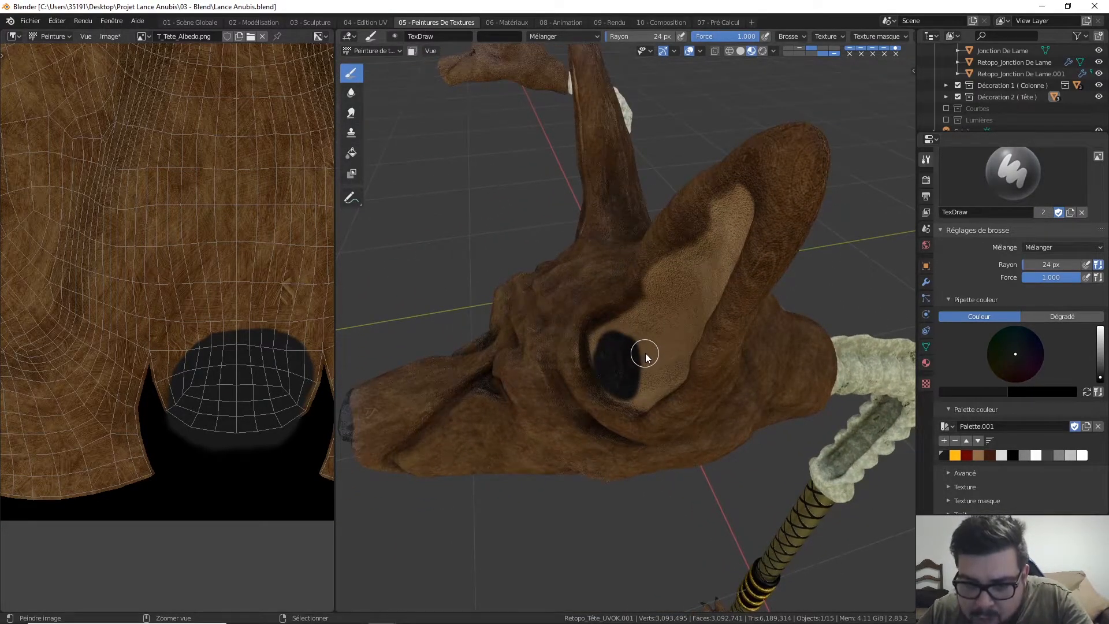
pyautogui.moveTo(646, 352)
pyautogui.mouseDown()
pyautogui.moveTo(661, 330)
pyautogui.moveTo(655, 338)
pyautogui.mouseUp()
pyautogui.moveTo(654, 338); pyautogui.dragTo(624, 354, button='middle')
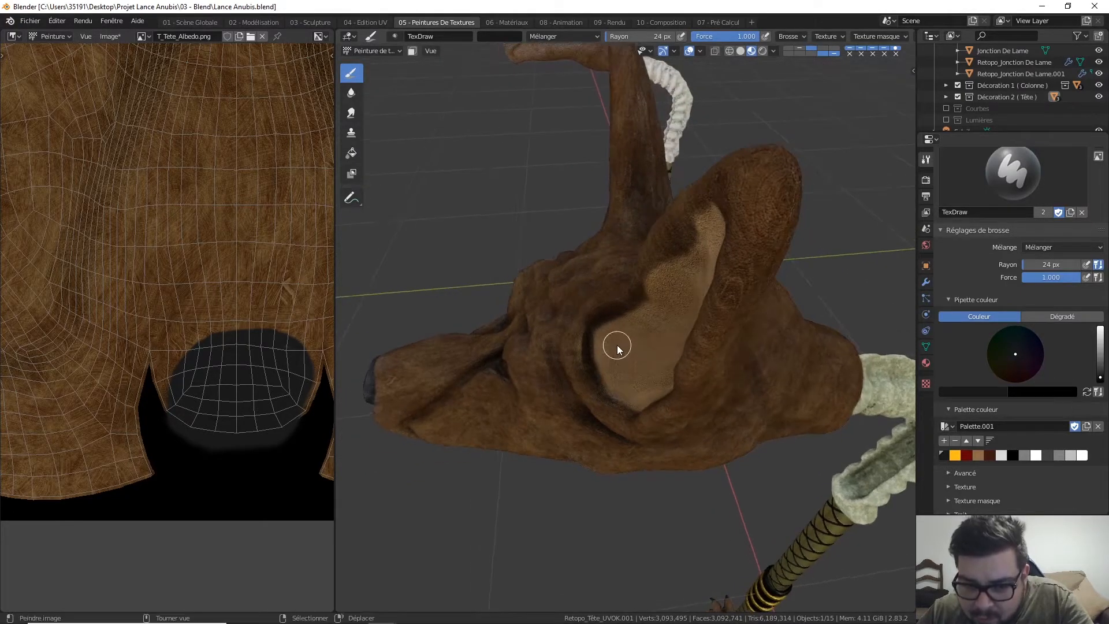
# - Reduce the brush radius to 13 px and paint a near-black curved hole at the base of the inner ear
pyautogui.press('f')
pyautogui.click(616, 342)
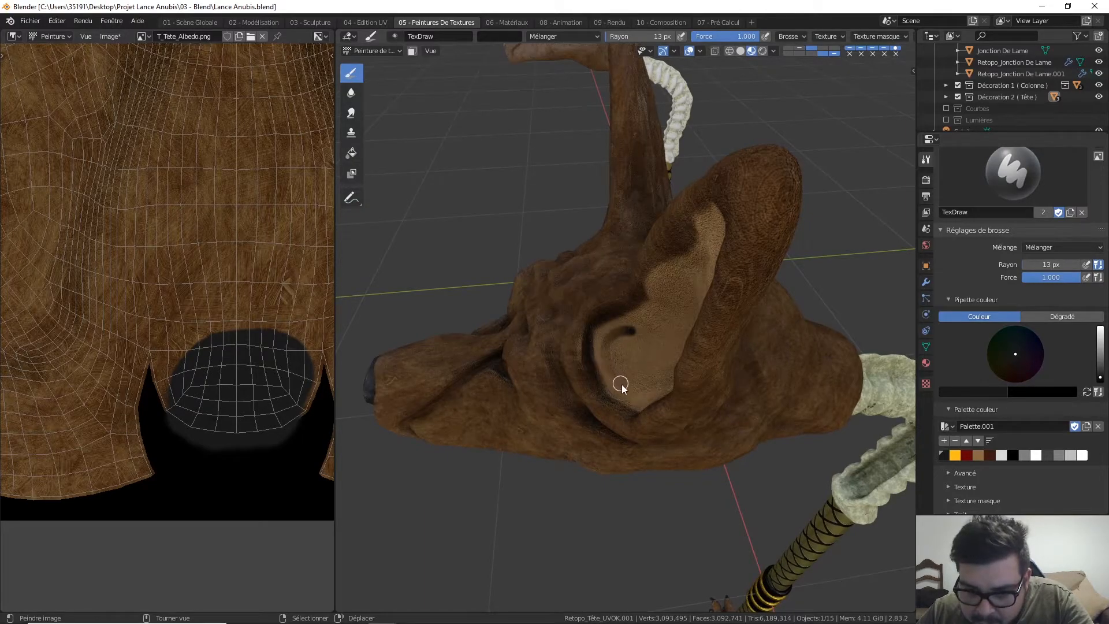
pyautogui.moveTo(647, 378)
pyautogui.mouseDown()
pyautogui.moveTo(623, 362)
pyautogui.moveTo(636, 333)
pyautogui.moveTo(612, 366)
pyautogui.moveTo(639, 379)
pyautogui.mouseUp()
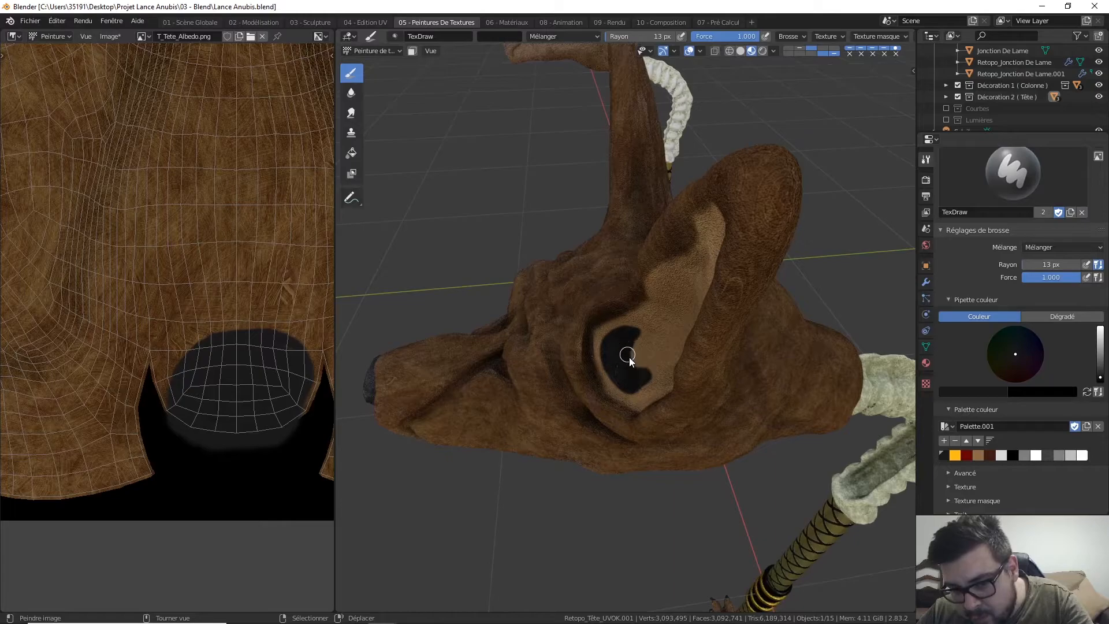
pyautogui.moveTo(652, 373); pyautogui.dragTo(767, 271, button='middle')
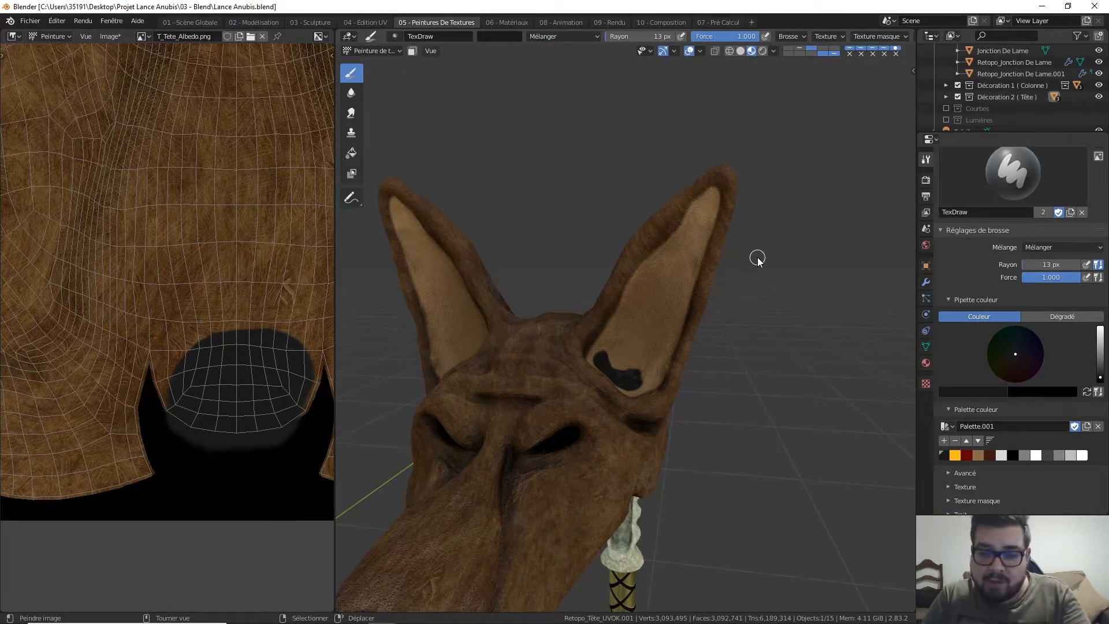
pyautogui.moveTo(537, 334); pyautogui.dragTo(577, 314, button='middle')
pyautogui.scroll(-5, 576, 314)
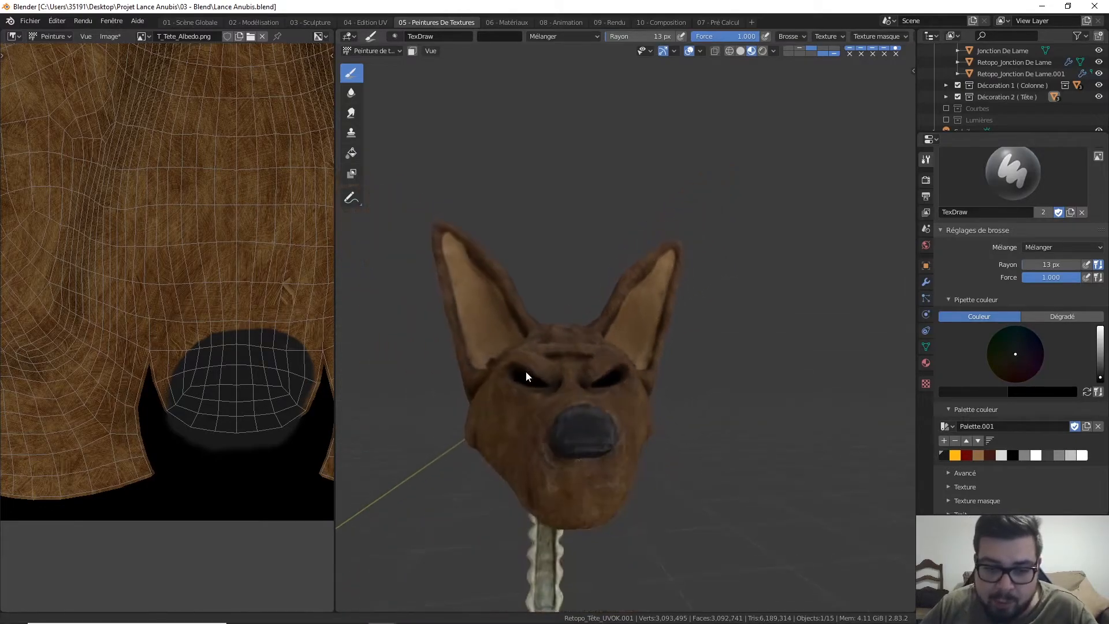
# - Choose the pure black palette colour for the eyes and enlarge the brush radius to 27 px
pyautogui.scroll(6, 553, 279)
pyautogui.scroll(-5, 651, 222)
pyautogui.moveTo(553, 279)
pyautogui.mouseDown(button='middle')
pyautogui.moveTo(650, 223)
pyautogui.moveTo(655, 247)
pyautogui.mouseUp(button='middle')
pyautogui.scroll(8, 651, 237)
pyautogui.click(982, 472)
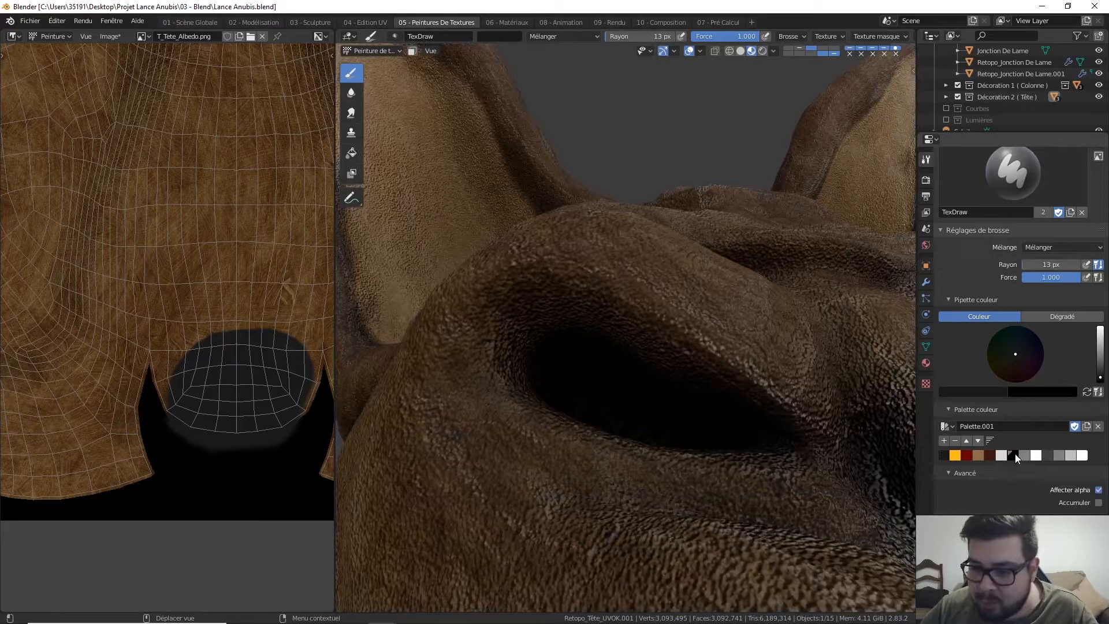
pyautogui.click(1013, 455)
pyautogui.moveTo(643, 364); pyautogui.dragTo(631, 385, button='middle')
pyautogui.scroll(-3, 629, 388)
pyautogui.press('f')
pyautogui.click(623, 461)
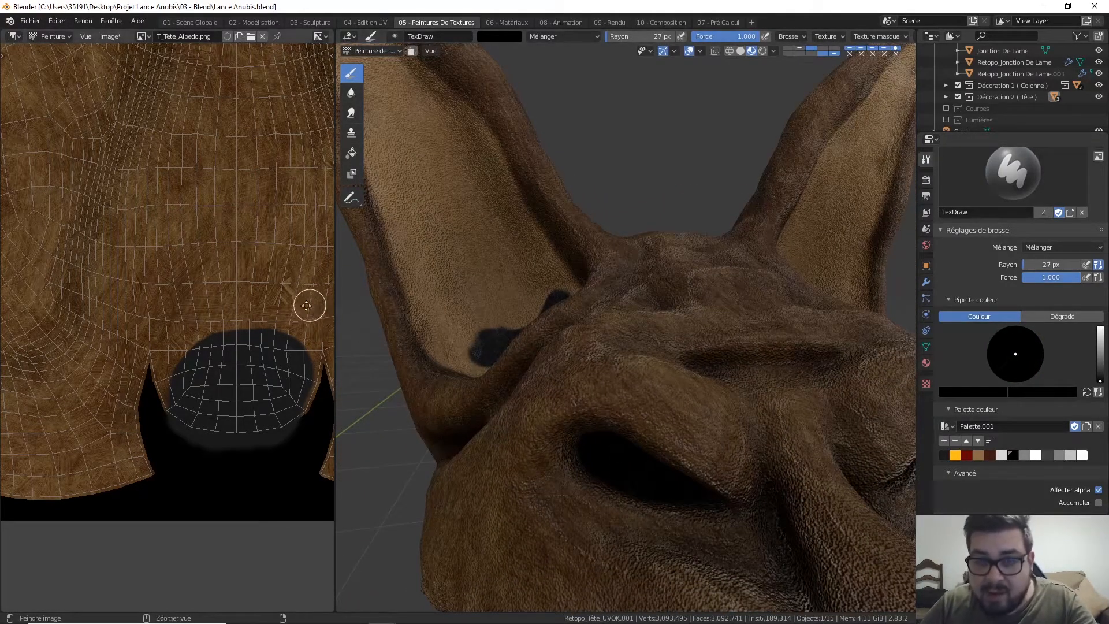
# - Enlarge the brush radius to 103 px and paint the two circular UV islands entirely black on the 2D texture
pyautogui.scroll(-5, 310, 323)
pyautogui.moveTo(316, 336); pyautogui.dragTo(202, 442, button='middle')
pyautogui.moveTo(303, 309); pyautogui.dragTo(185, 403, button='middle')
pyautogui.moveTo(578, 335); pyautogui.dragTo(474, 346, button='middle')
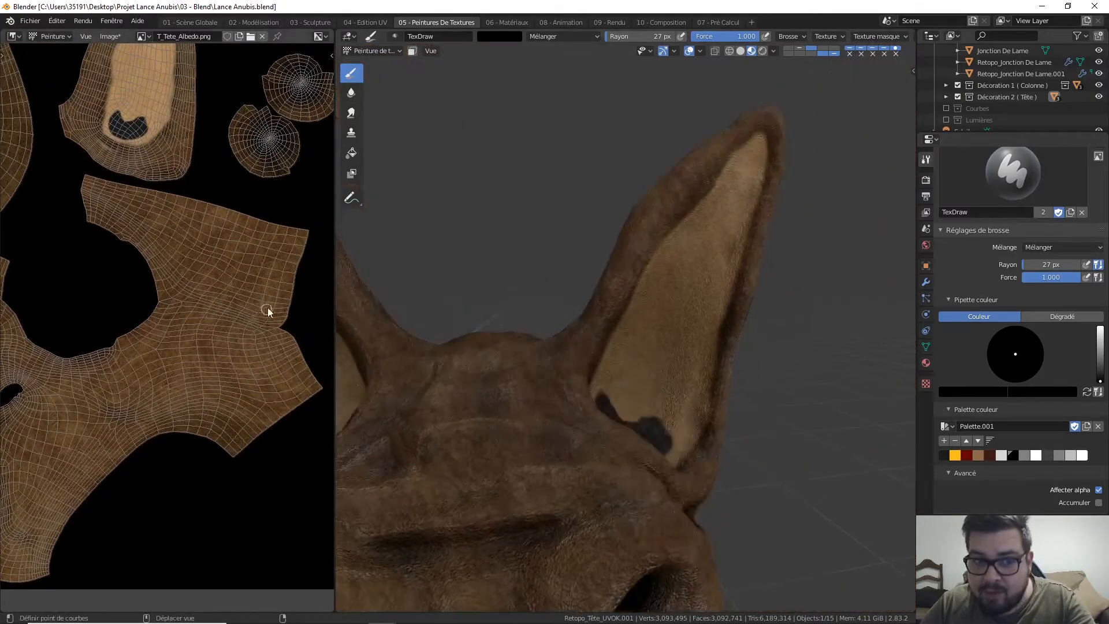
pyautogui.moveTo(265, 311); pyautogui.dragTo(146, 456, button='middle')
pyautogui.press('f')
pyautogui.click(191, 228)
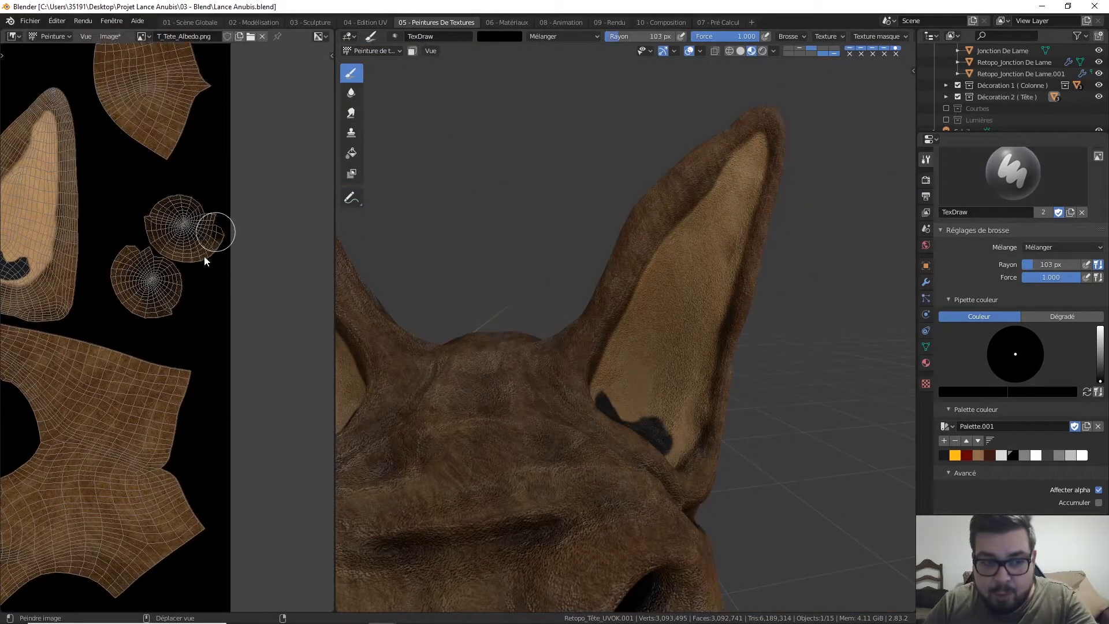
pyautogui.moveTo(186, 226)
pyautogui.mouseDown()
pyautogui.moveTo(173, 213)
pyautogui.moveTo(123, 285)
pyautogui.moveTo(155, 316)
pyautogui.moveTo(168, 242)
pyautogui.mouseUp()
pyautogui.scroll(-5, 435, 251)
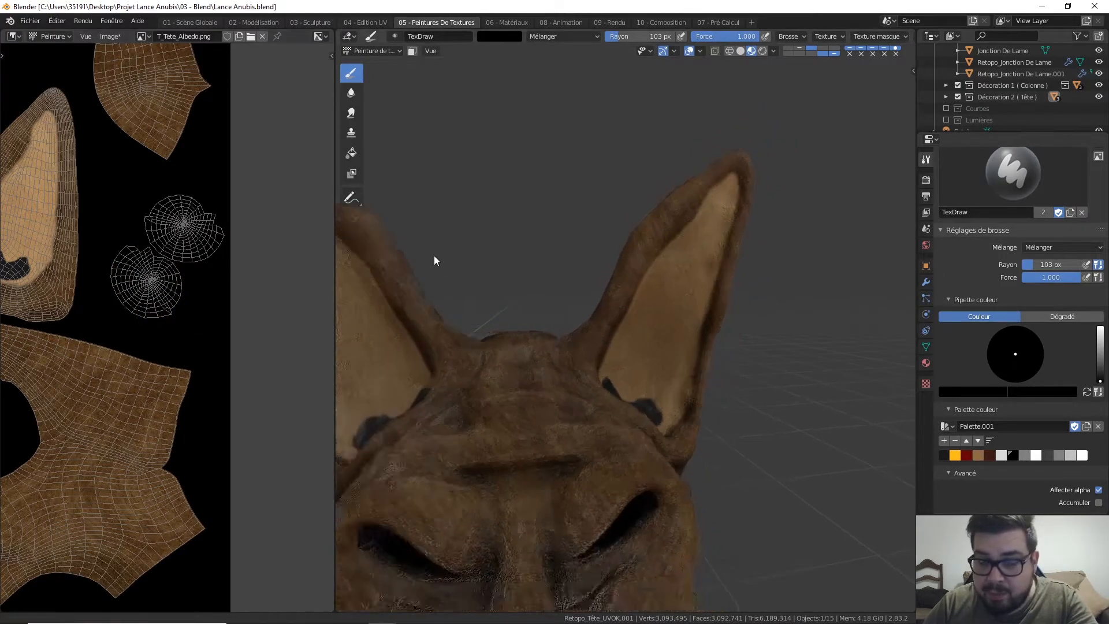
pyautogui.moveTo(581, 334); pyautogui.dragTo(465, 239, button='middle')
pyautogui.scroll(4, 508, 294)
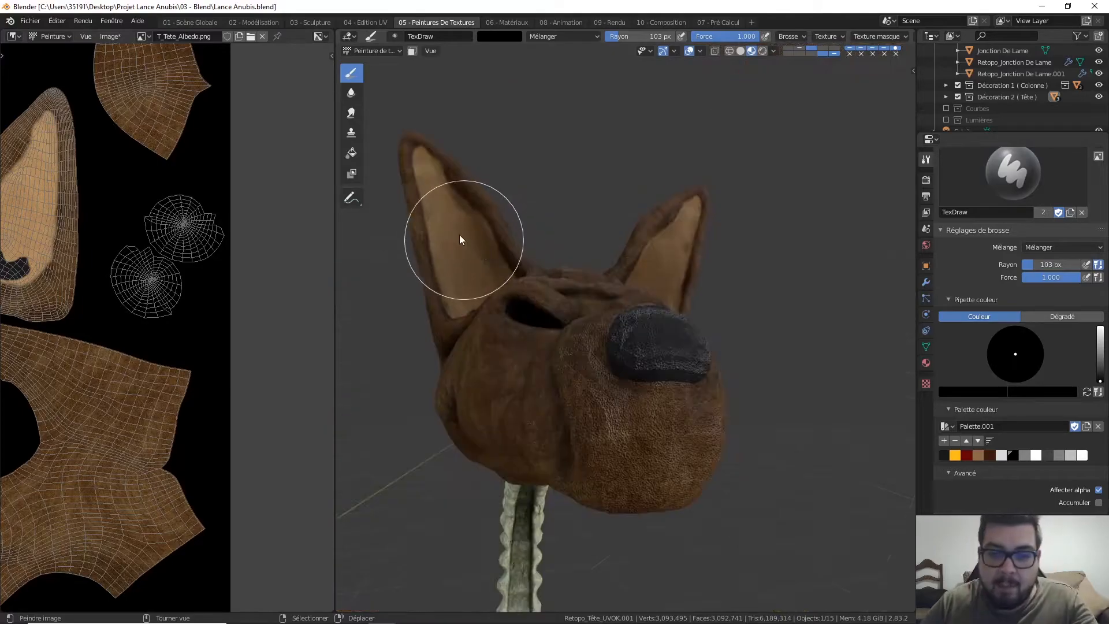
# - Save the painted T_Tete_Albedo.png image
pyautogui.scroll(-8, 197, 248)
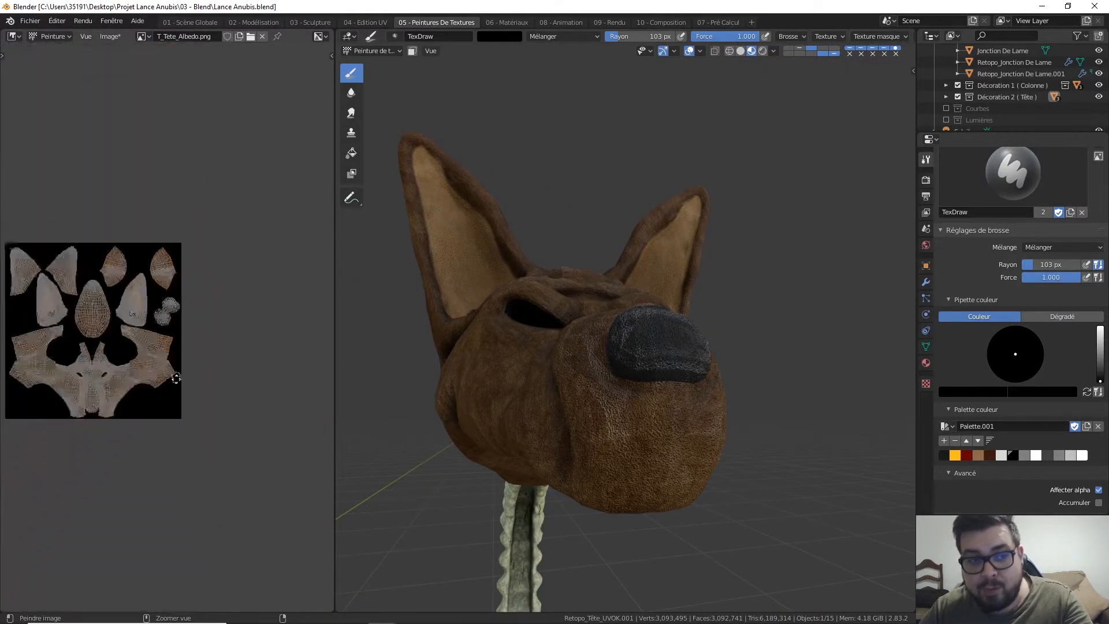
pyautogui.moveTo(207, 286); pyautogui.dragTo(262, 280, button='middle')
pyautogui.scroll(4, 268, 218)
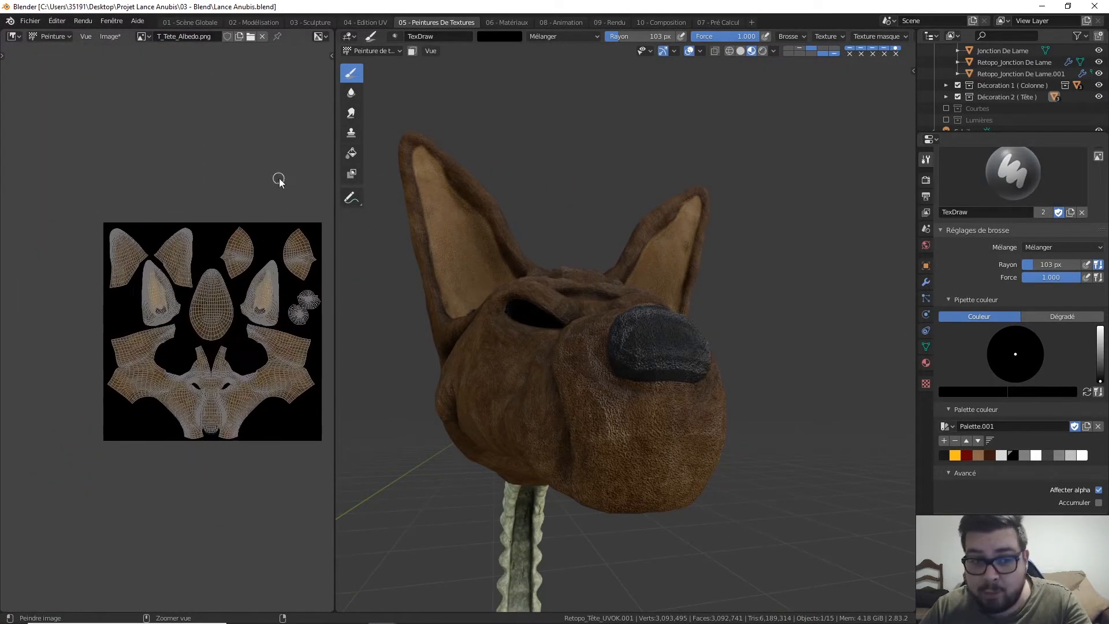
pyautogui.moveTo(249, 221); pyautogui.dragTo(253, 167, button='middle')
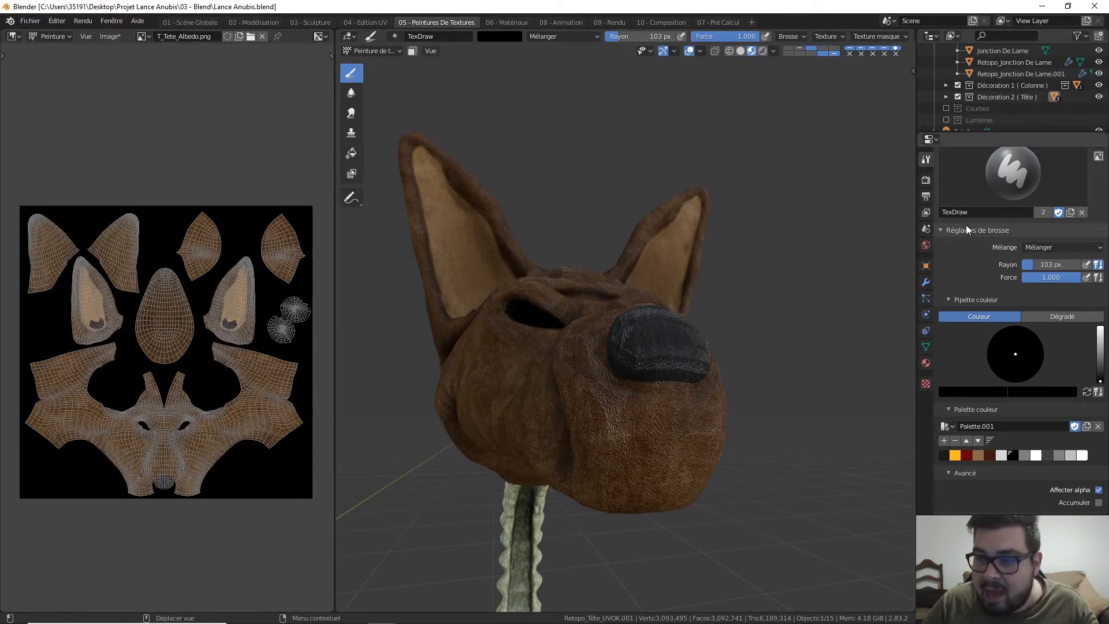
pyautogui.scroll(7, 964, 227)
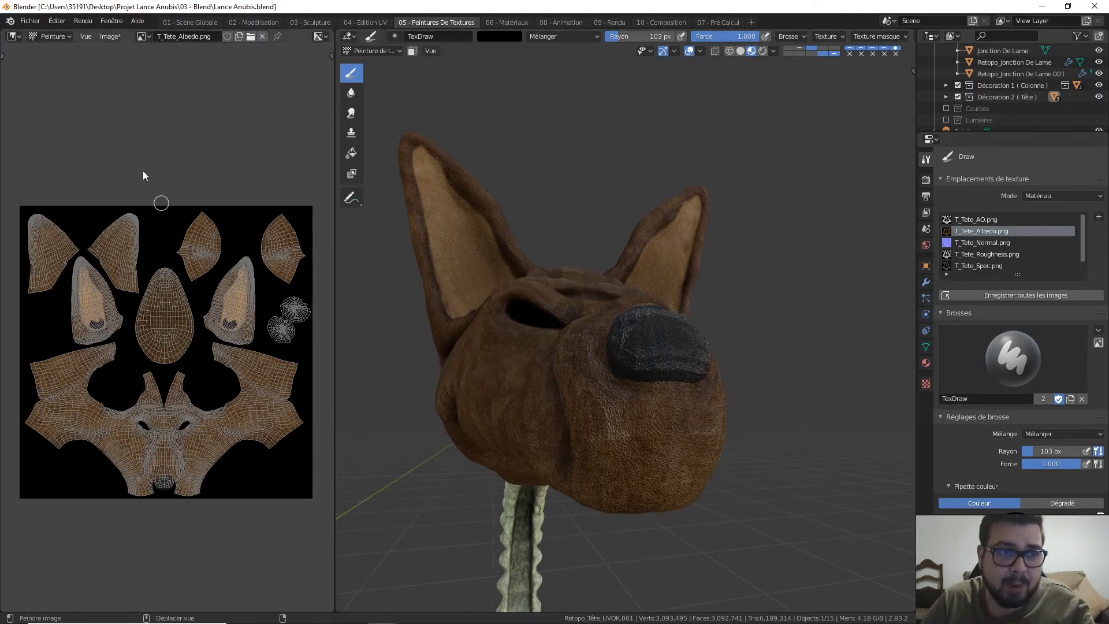
pyautogui.click(111, 36)
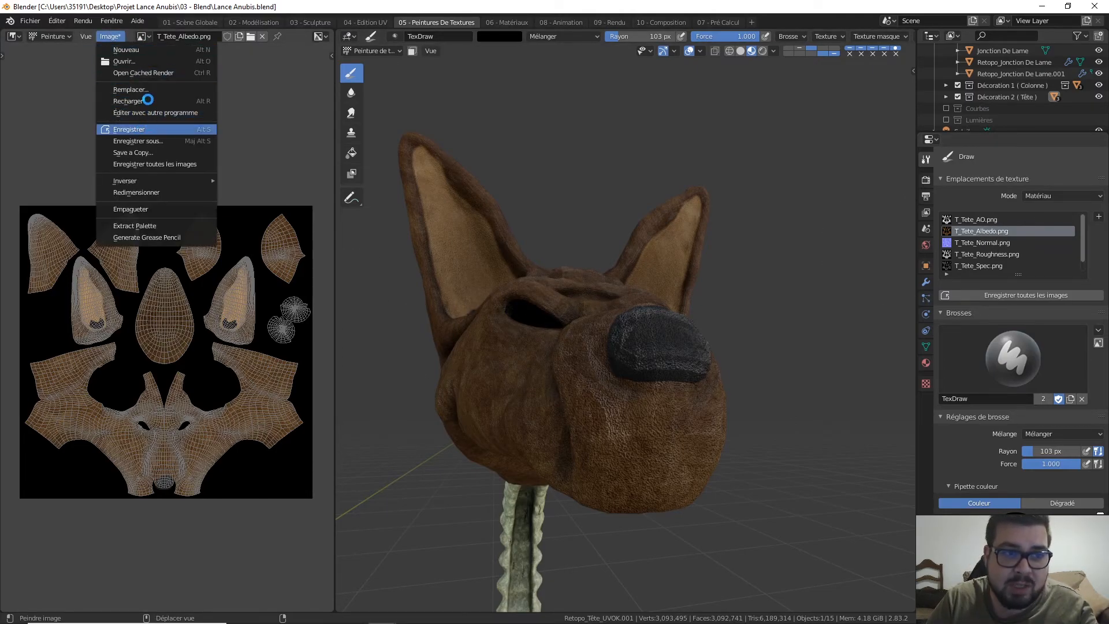